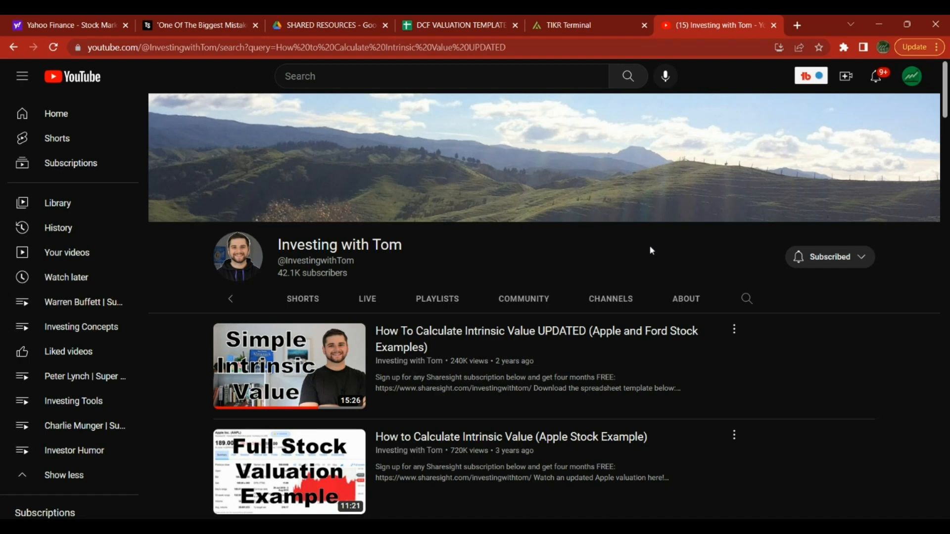
# Switch to the DCF VALUATION TEMPLATE spreadsheet and set the stock ticker to BABA
pyautogui.click(569, 22)
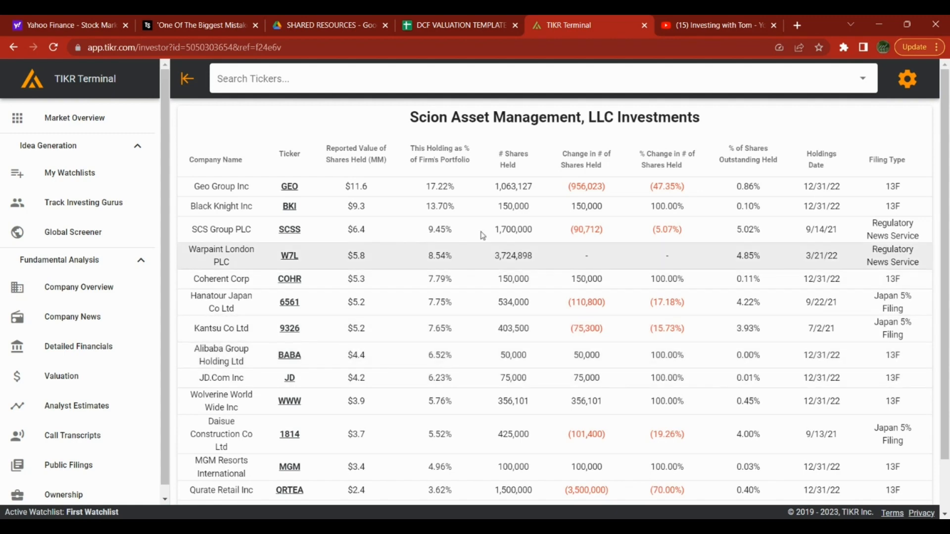
pyautogui.click(479, 22)
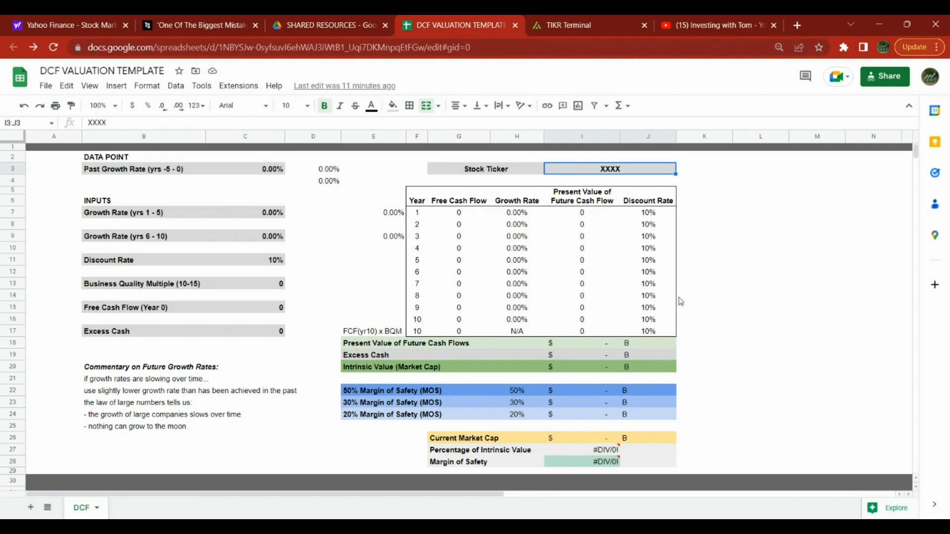
pyautogui.doubleClick(630, 173)
pyautogui.moveTo(629, 170); pyautogui.dragTo(581, 164)
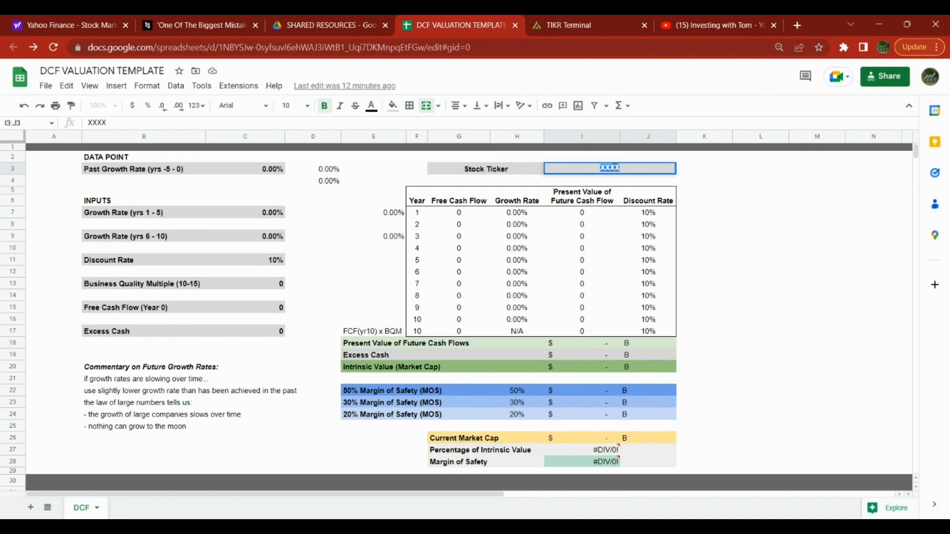
pyautogui.write('BABA')
pyautogui.press('Return')
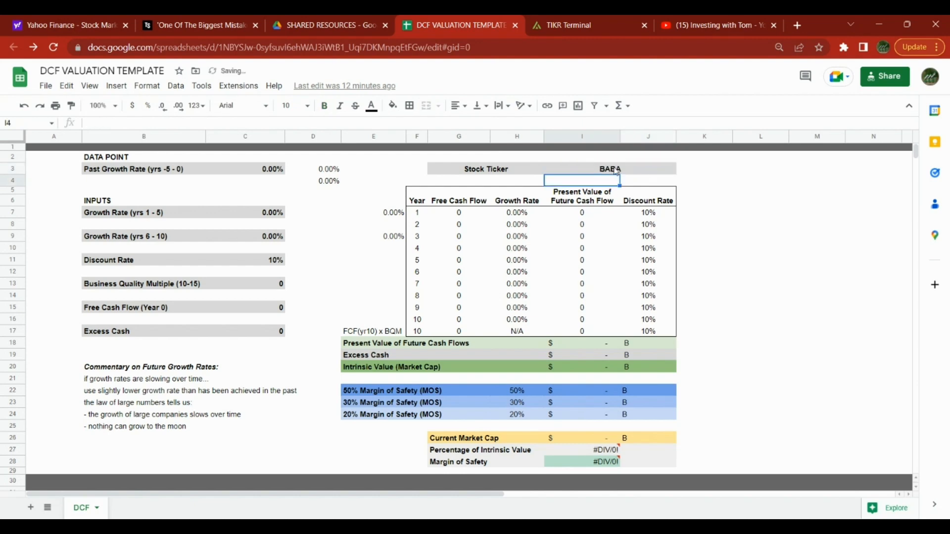
pyautogui.click(592, 170)
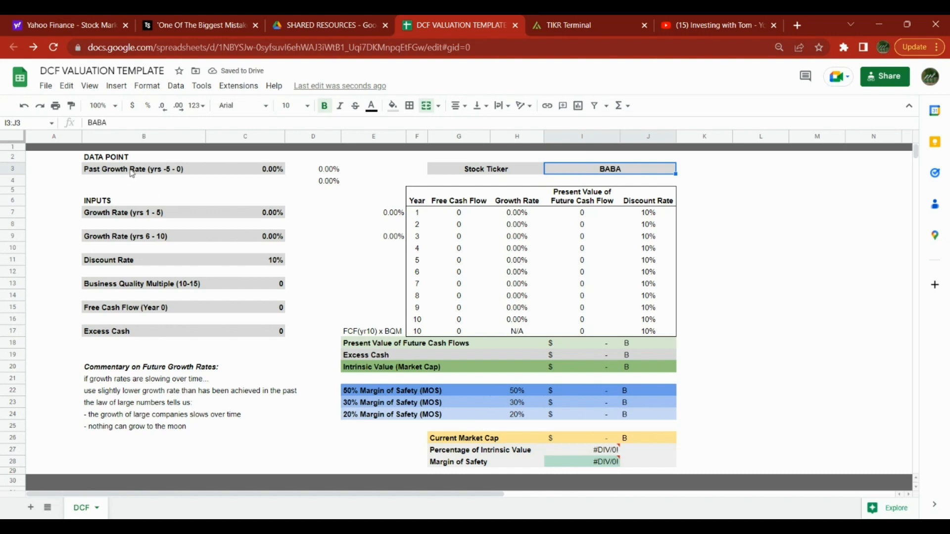
# Find Alibaba (BABA) on Yahoo Finance and bring up the growth estimates in its analysis data
pyautogui.click(116, 173)
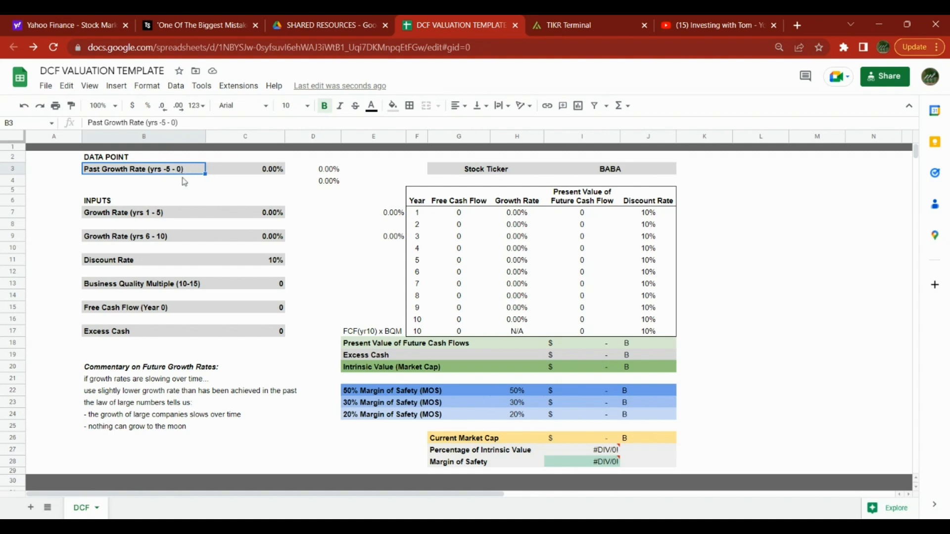
pyautogui.click(118, 29)
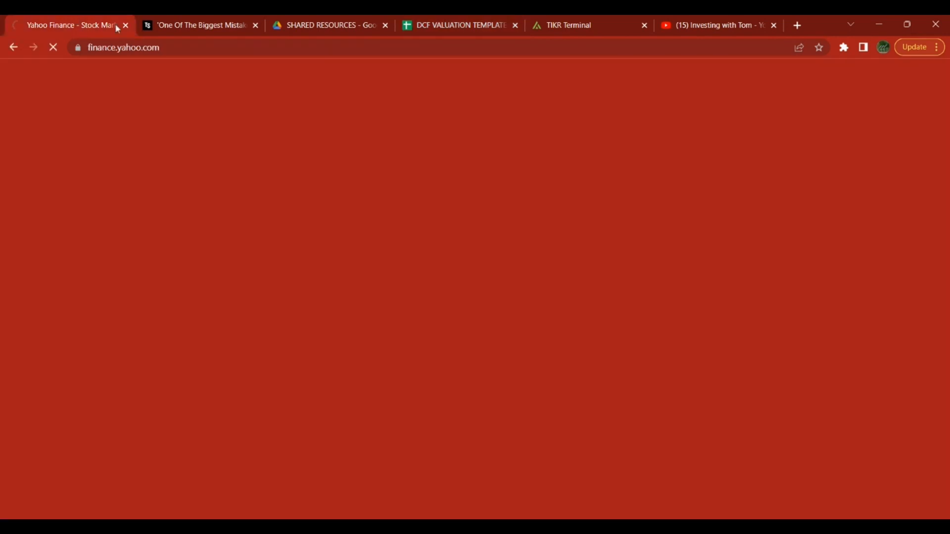
pyautogui.click(443, 89)
pyautogui.write('BABA')
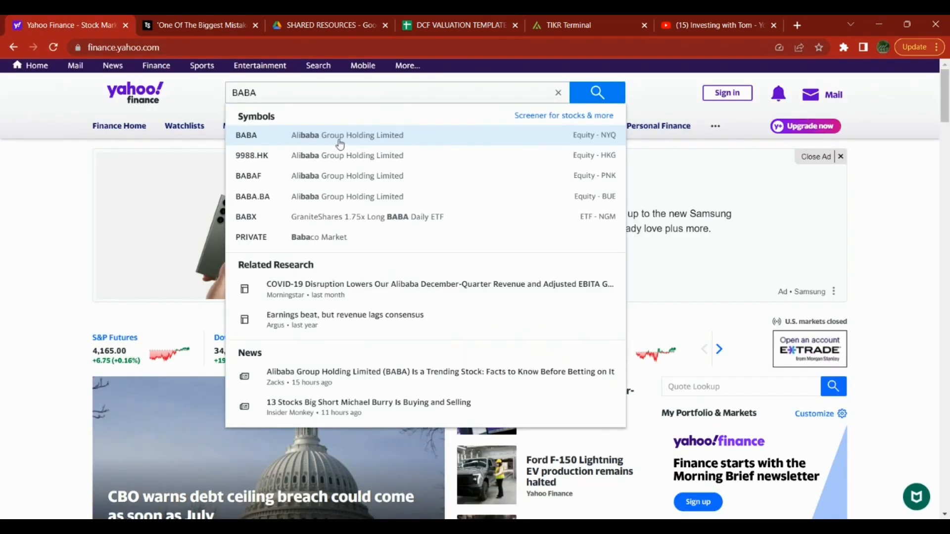
pyautogui.click(340, 144)
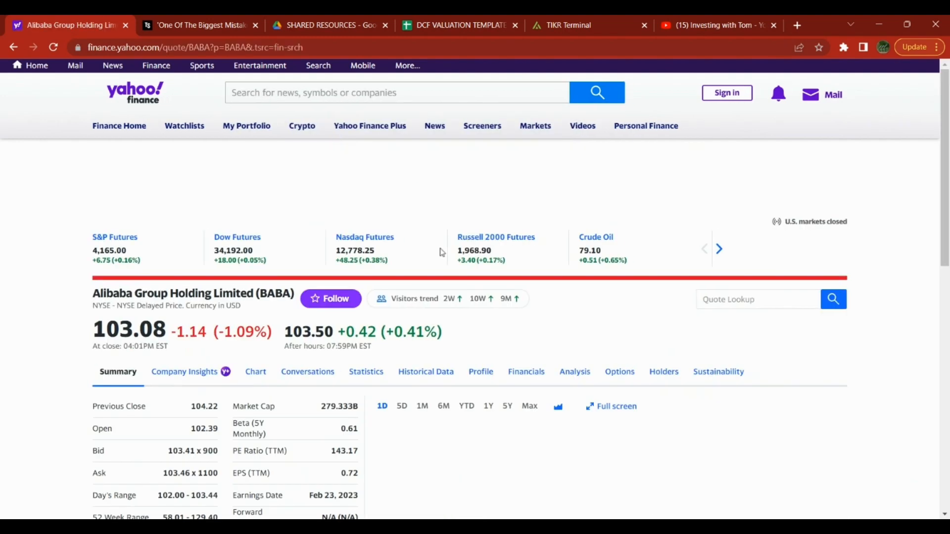
pyautogui.click(574, 381)
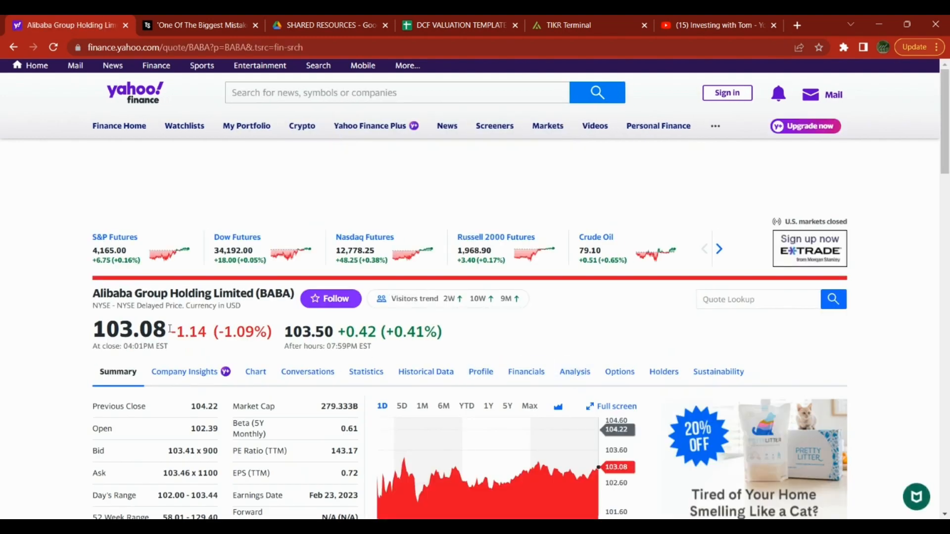
pyautogui.scroll(-12, 57, 279)
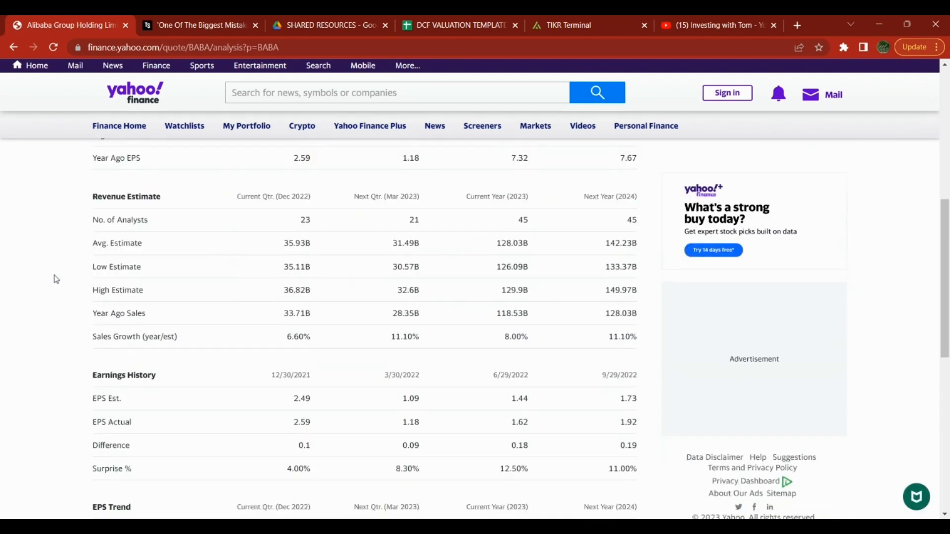
pyautogui.scroll(-5, 57, 278)
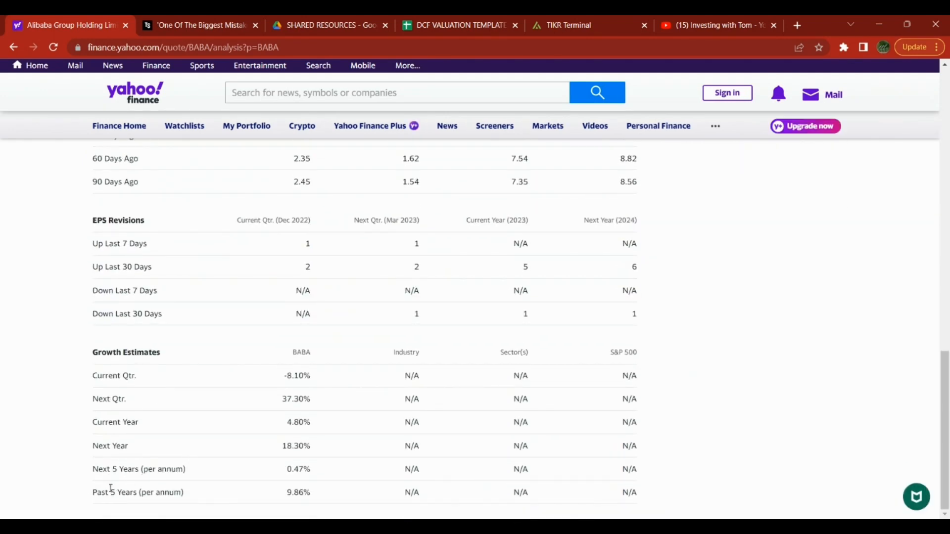
# Copy BABA's past 5 years per annum growth figure and return to the DCF valuation spreadsheet
pyautogui.doubleClick(296, 493)
pyautogui.hotkey('ctrl', 'c')
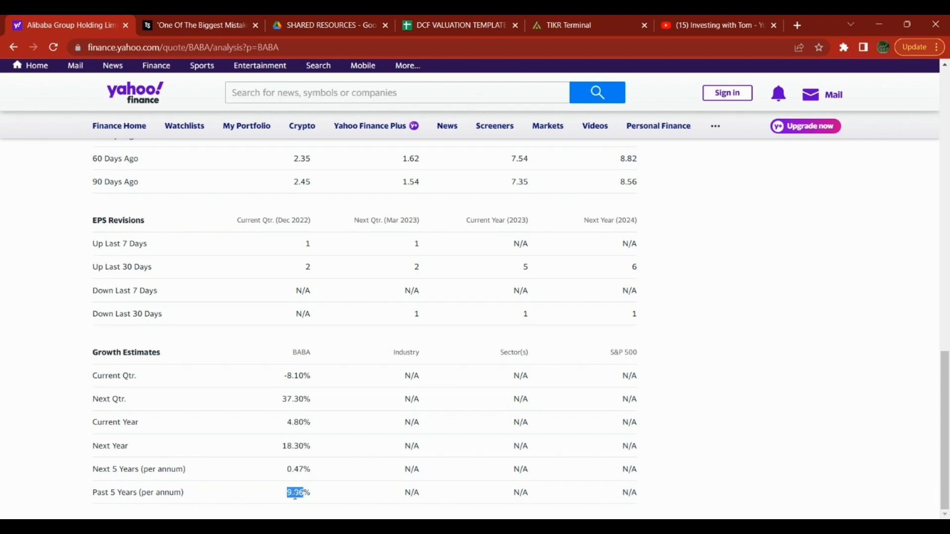
pyautogui.hotkey('ctrl', '4')
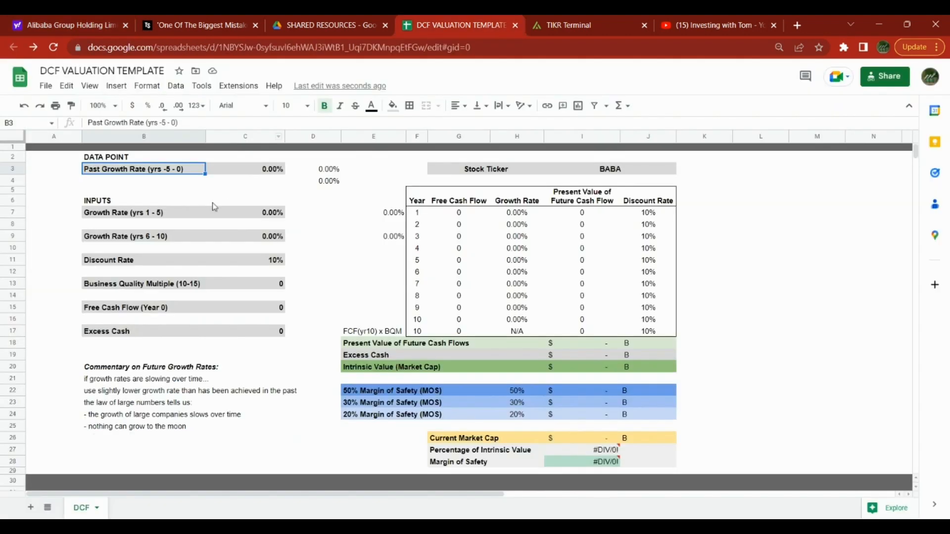
pyautogui.click(277, 216)
pyautogui.hotkey('ctrl', 'v')
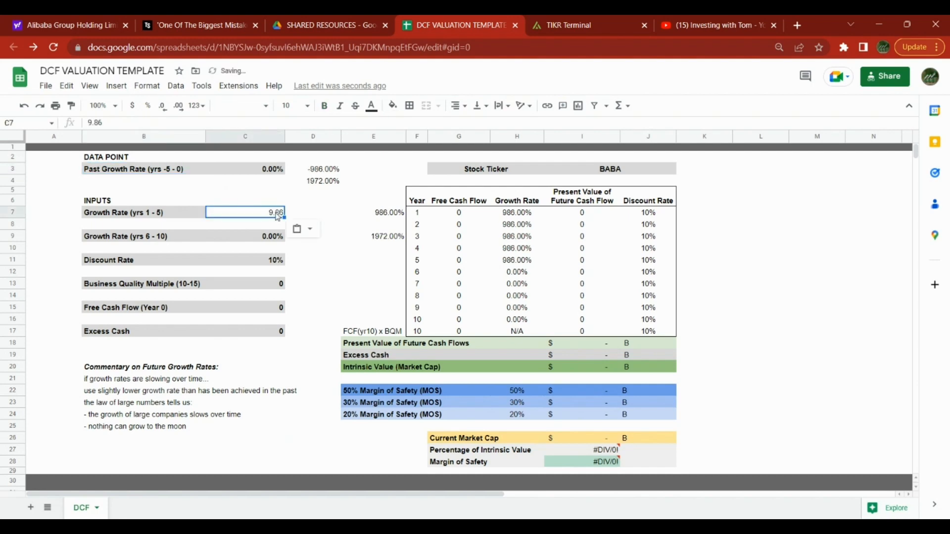
pyautogui.hotkey('ctrl', 'z')
# Set Past Growth Rate (yrs -5 - 0) to the copied 9.86%
pyautogui.click(267, 169)
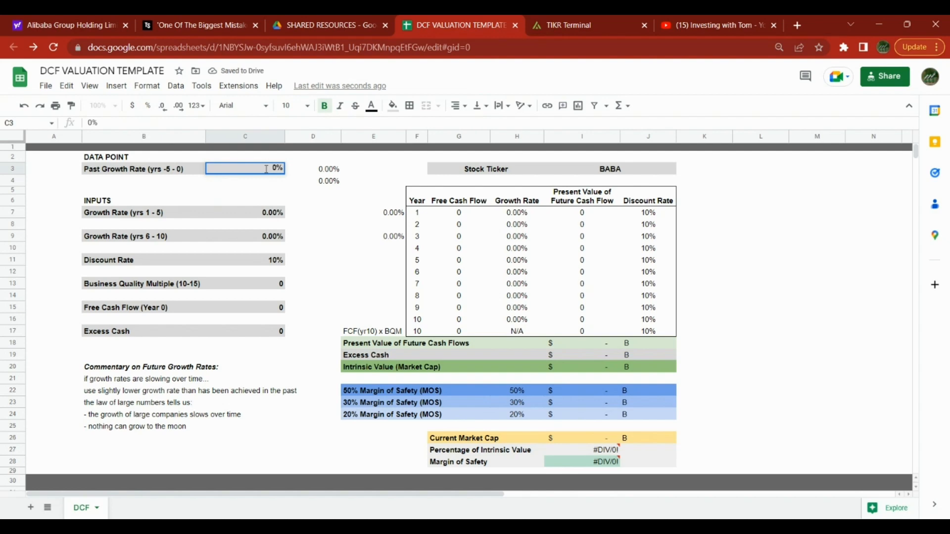
pyautogui.press('BackSpace')
pyautogui.hotkey('ctrl', 'v')
pyautogui.press('Return')
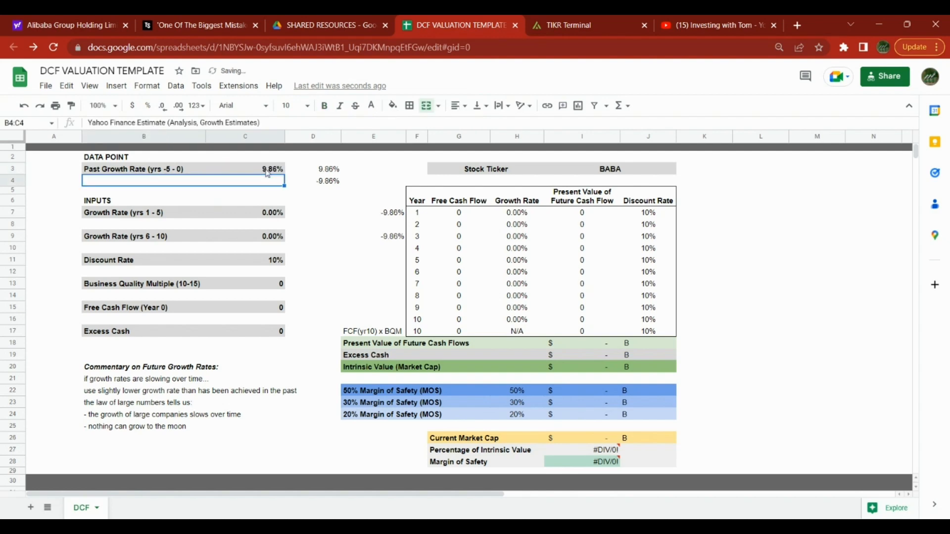
pyautogui.click(268, 171)
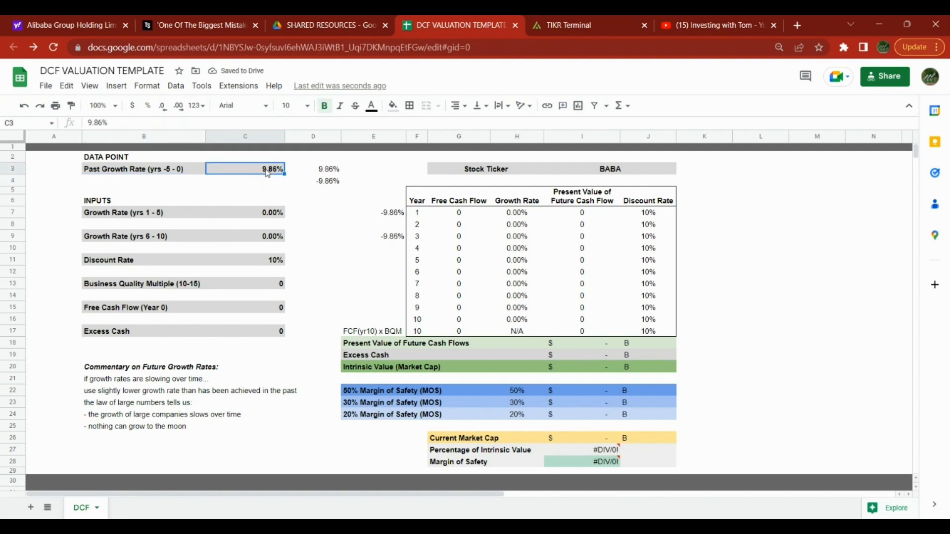
# Look up BABA's next 5 years growth estimate on Yahoo Finance and enter 0.47% as Growth Rate (yrs 1 - 5) in the spreadsheet
pyautogui.click(58, 21)
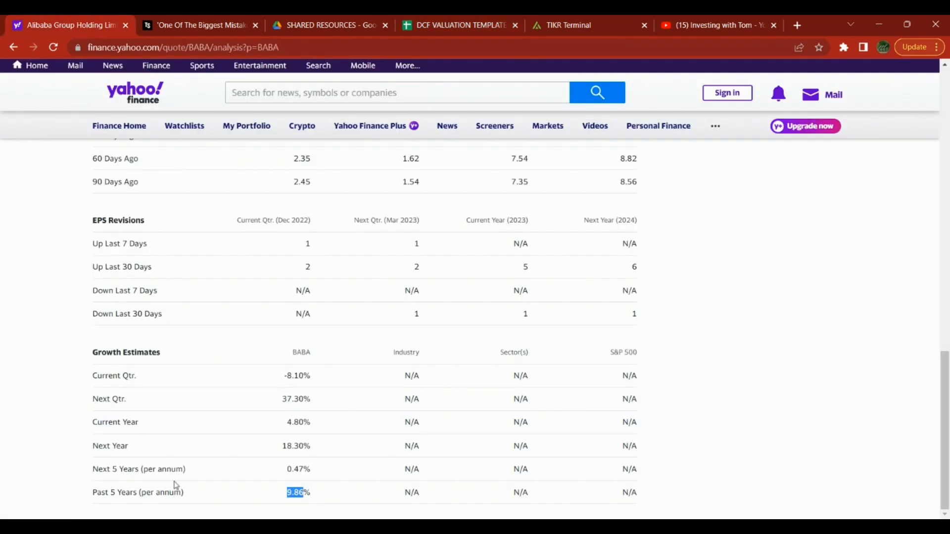
pyautogui.moveTo(304, 469); pyautogui.dragTo(284, 476)
pyautogui.click(294, 470)
pyautogui.click(479, 22)
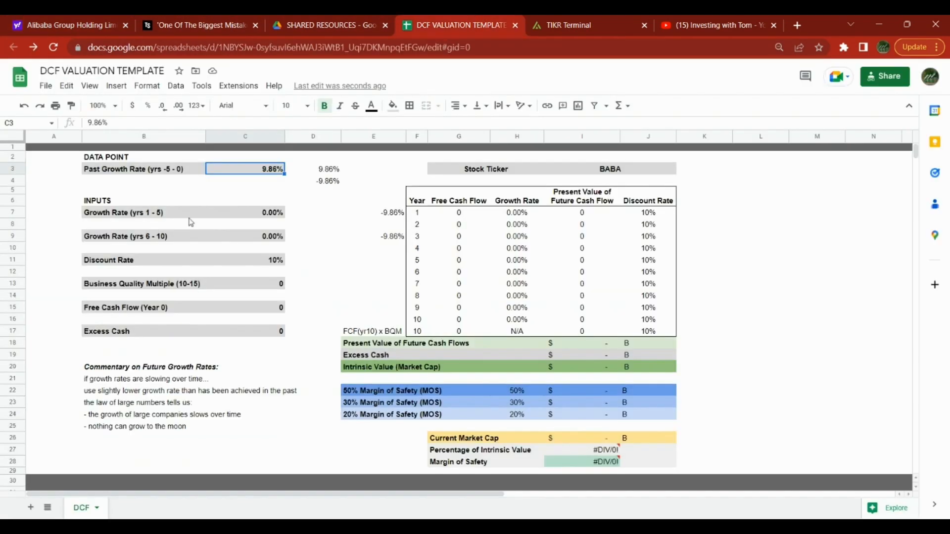
pyautogui.doubleClick(261, 213)
pyautogui.moveTo(276, 213); pyautogui.dragTo(262, 212)
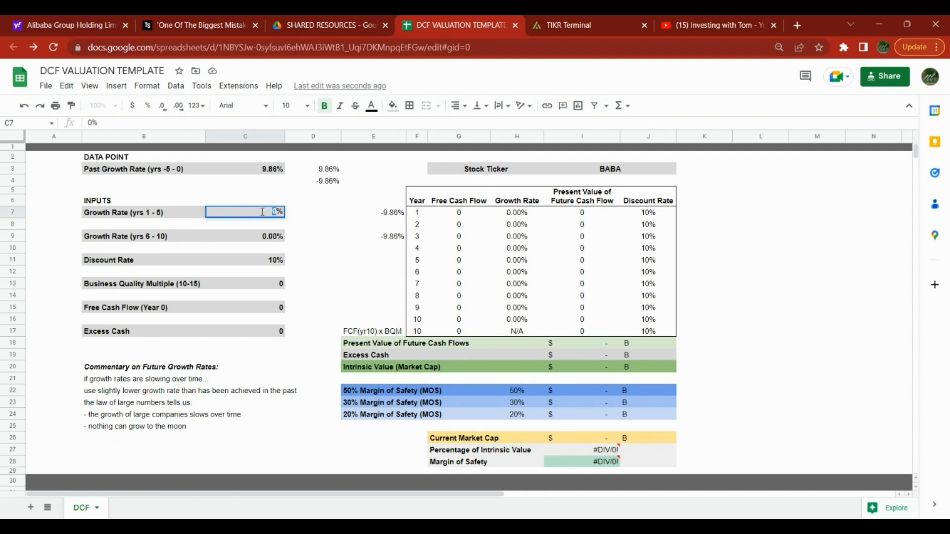
pyautogui.write('0.47')
pyautogui.press('Return')
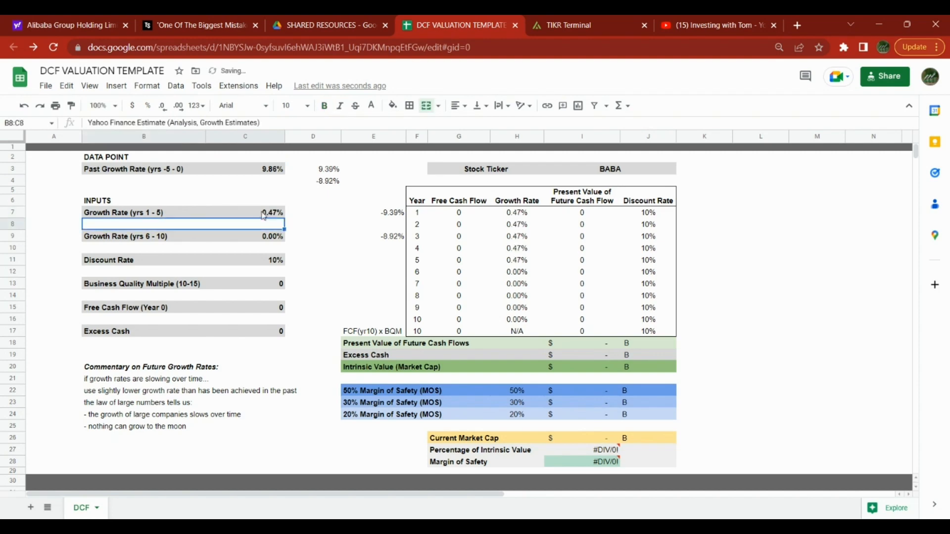
# Compare the past and years 1-5 growth rates, and set Growth Rate (yrs 6 - 10) to 0.47%
pyautogui.click(271, 169)
pyautogui.click(273, 215)
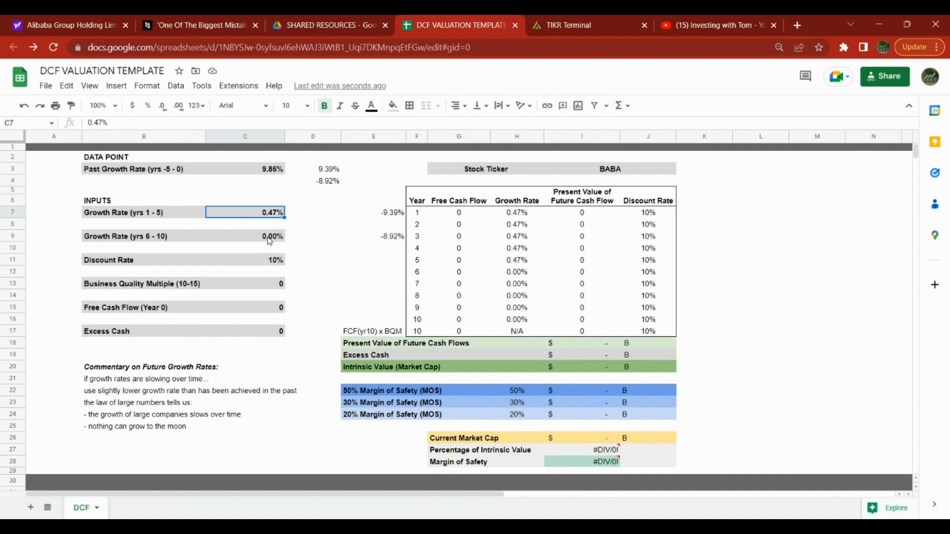
pyautogui.doubleClick(269, 238)
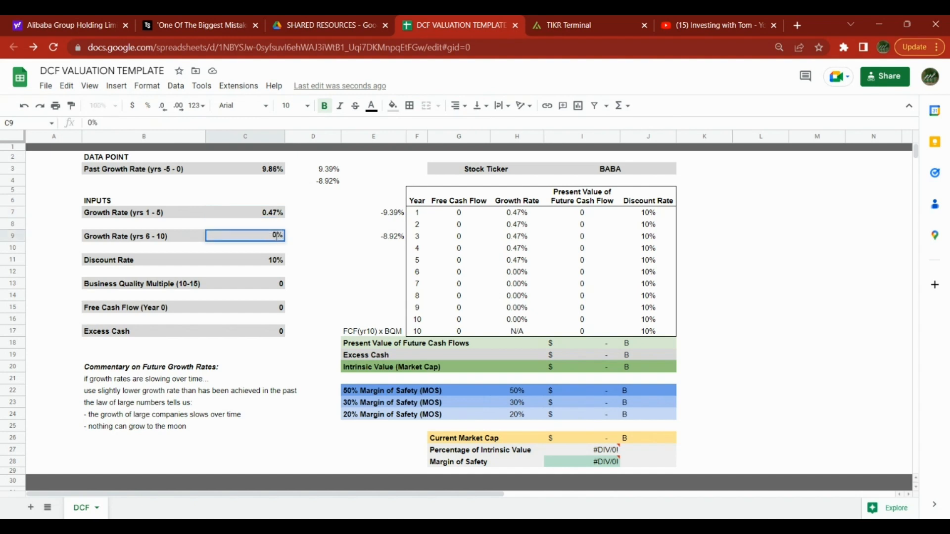
pyautogui.moveTo(277, 236); pyautogui.dragTo(271, 236)
pyautogui.write('0.47')
pyautogui.press('Return')
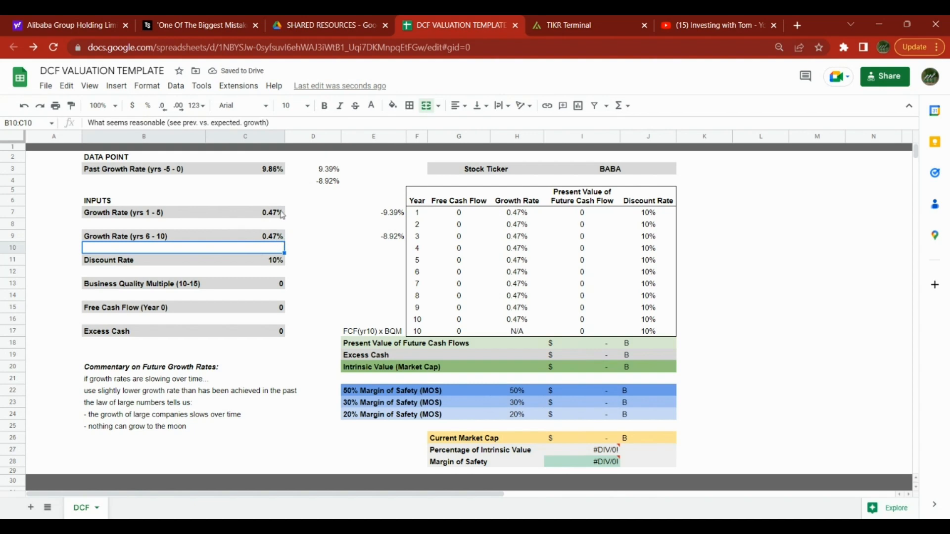
pyautogui.click(281, 214)
pyautogui.click(273, 238)
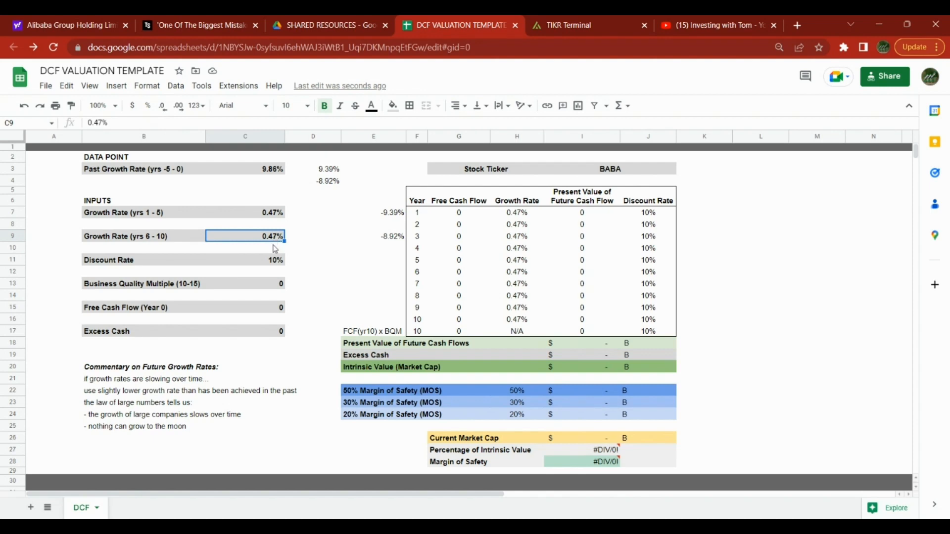
# Examine the Discount Rate input alongside the Intrinsic Value and Business Quality Multiple cells, leaving their contents as they are
pyautogui.click(258, 261)
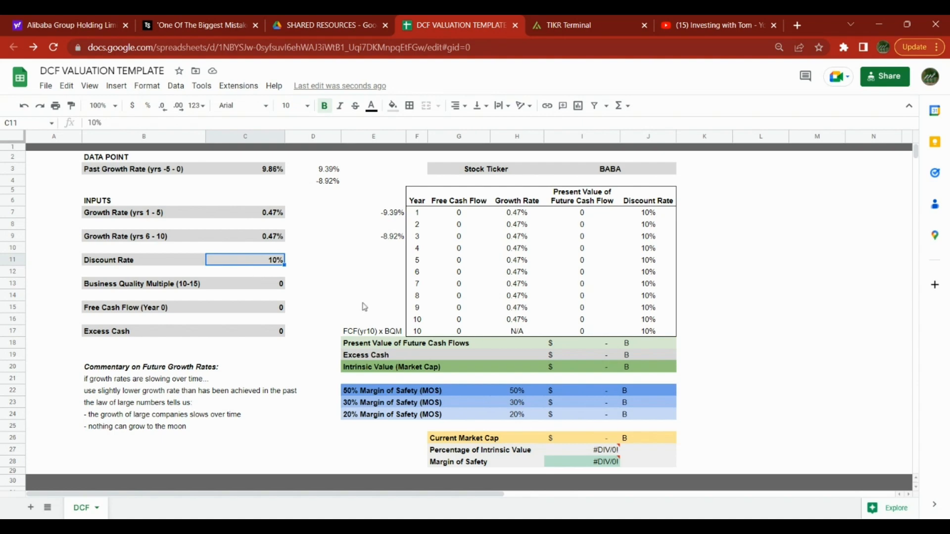
pyautogui.click(593, 369)
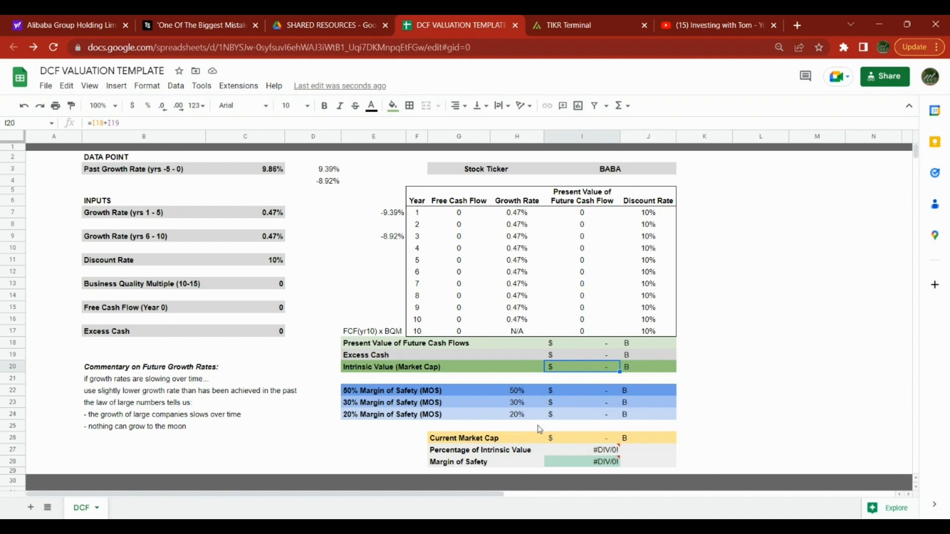
pyautogui.click(276, 261)
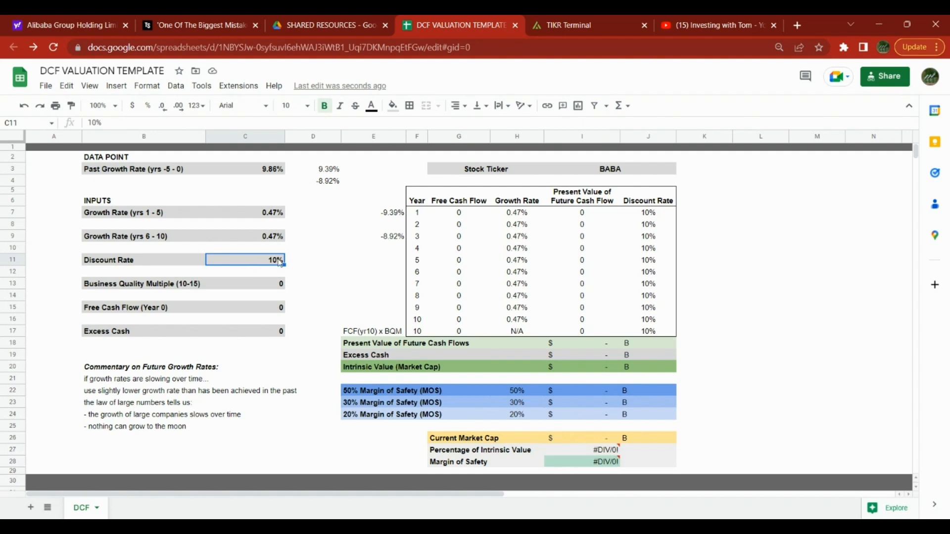
pyautogui.doubleClick(274, 261)
pyautogui.doubleClick(273, 259)
pyautogui.press('Escape')
pyautogui.click(171, 290)
pyautogui.click(237, 288)
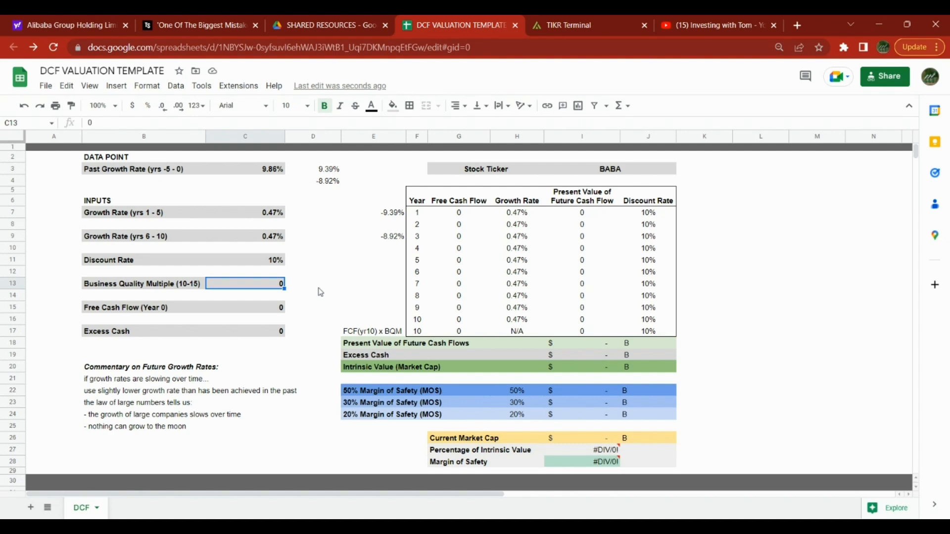
pyautogui.click(273, 263)
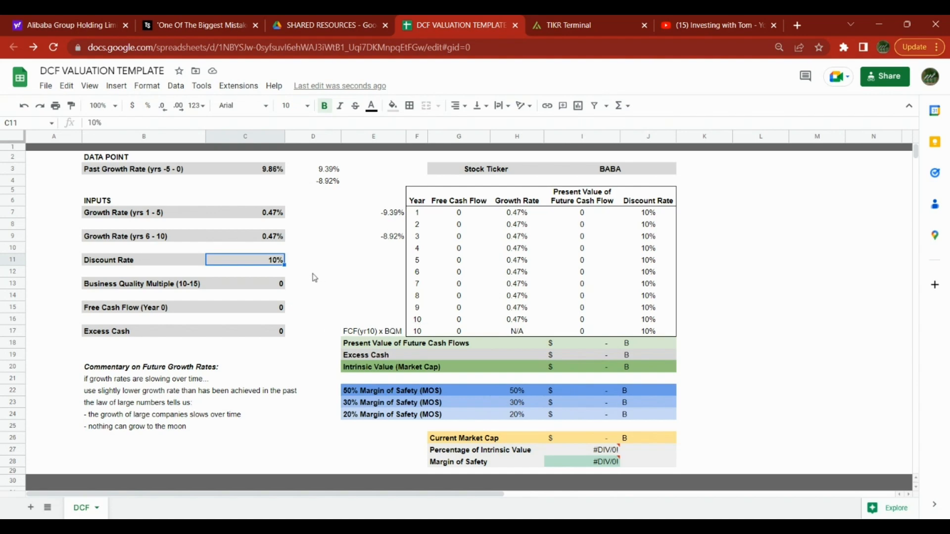
# Set the Business Quality Multiple (10-15) input to 15
pyautogui.click(255, 287)
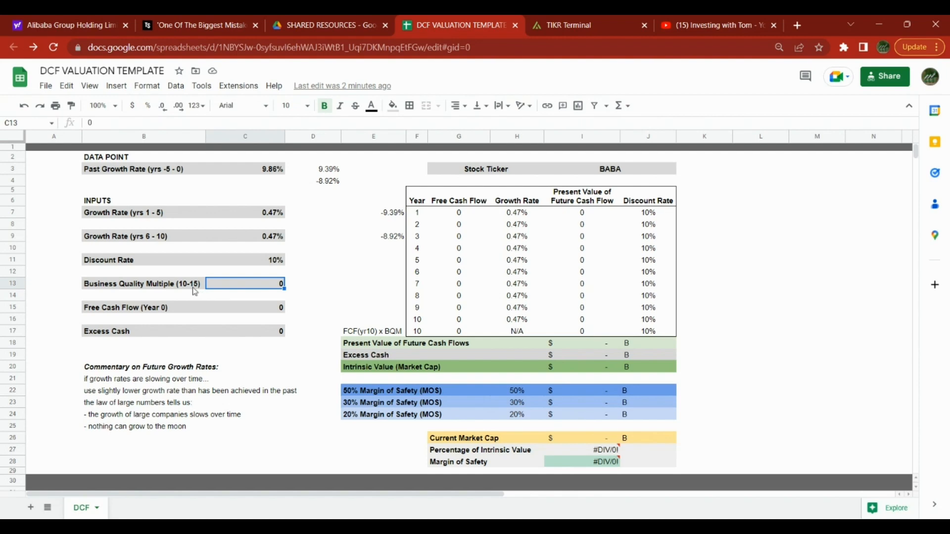
pyautogui.click(167, 289)
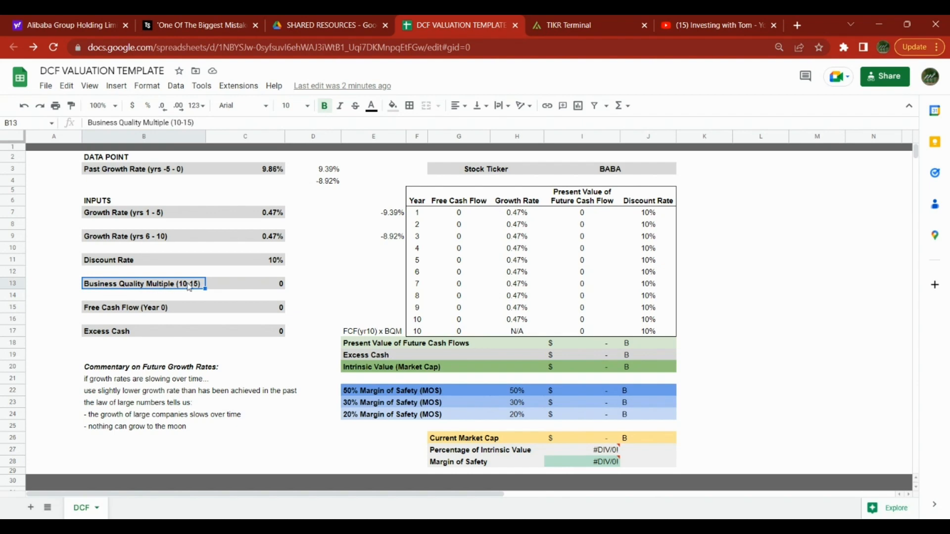
pyautogui.click(226, 290)
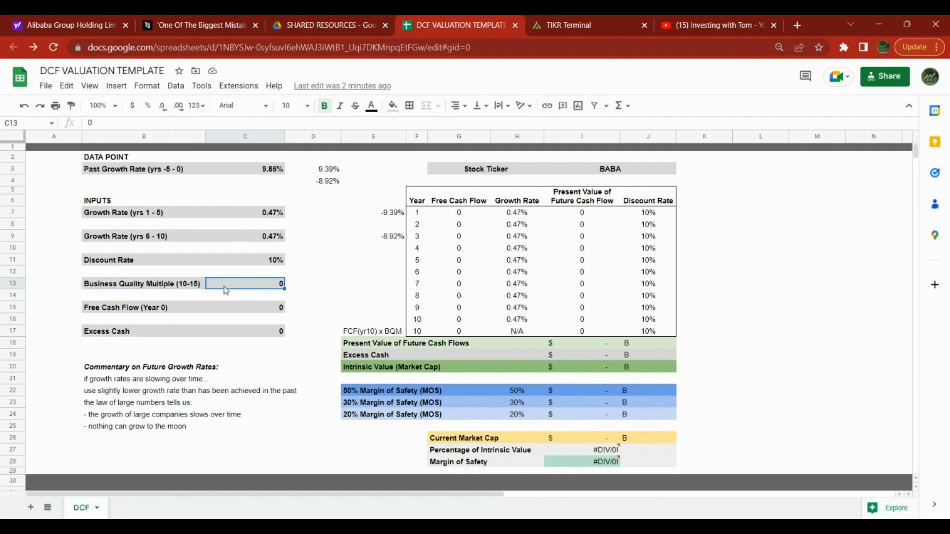
pyautogui.write('15')
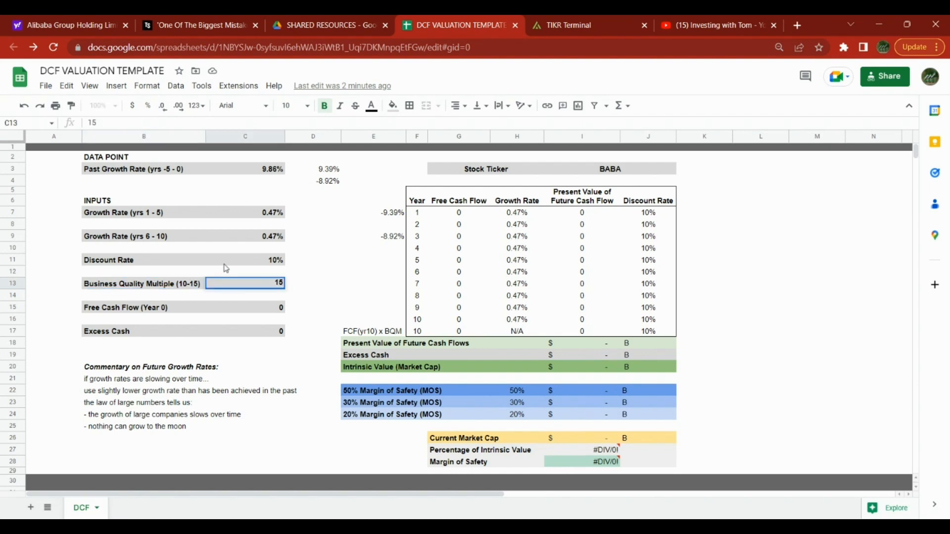
pyautogui.press('Return')
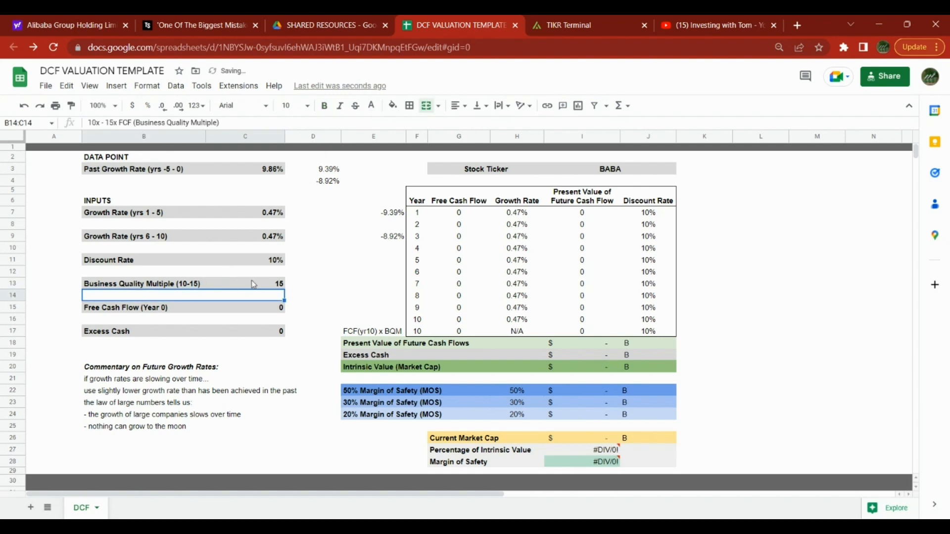
# Try a Business Quality Multiple of 10, and set it back to 15
pyautogui.click(254, 285)
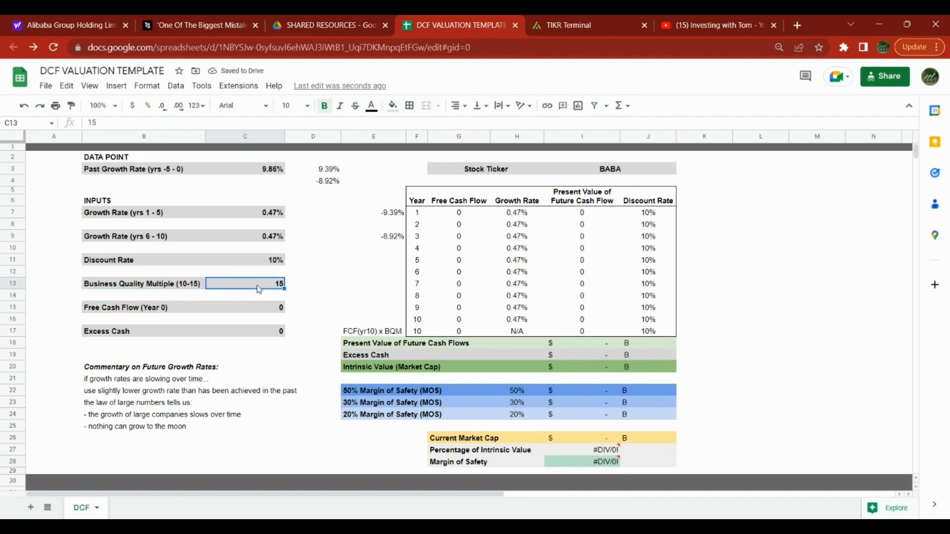
pyautogui.write('10')
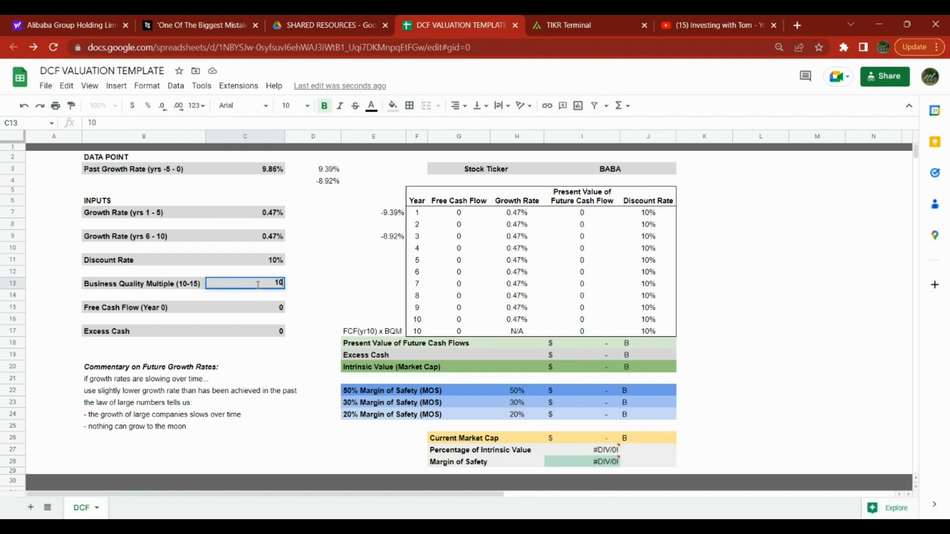
pyautogui.press('Return')
pyautogui.click(260, 289)
pyautogui.write('15')
pyautogui.press('Return')
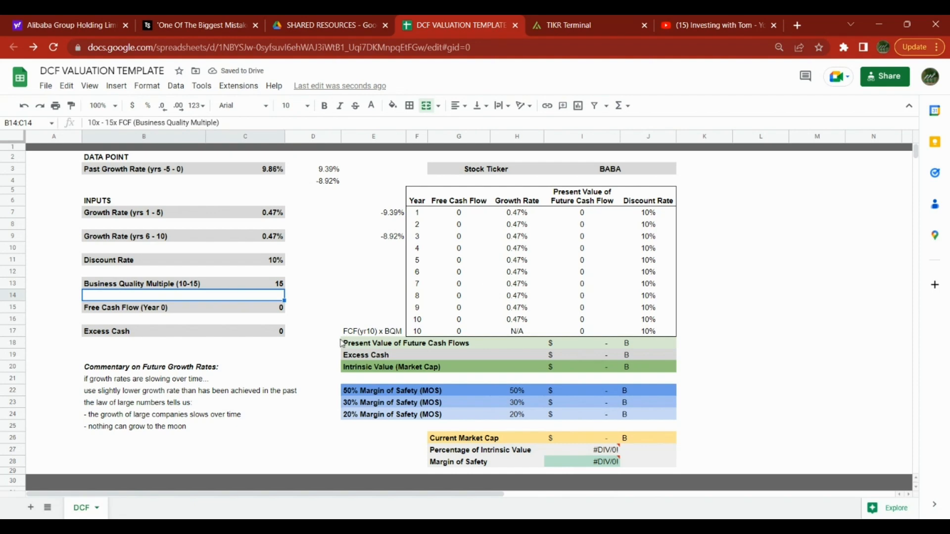
pyautogui.click(271, 287)
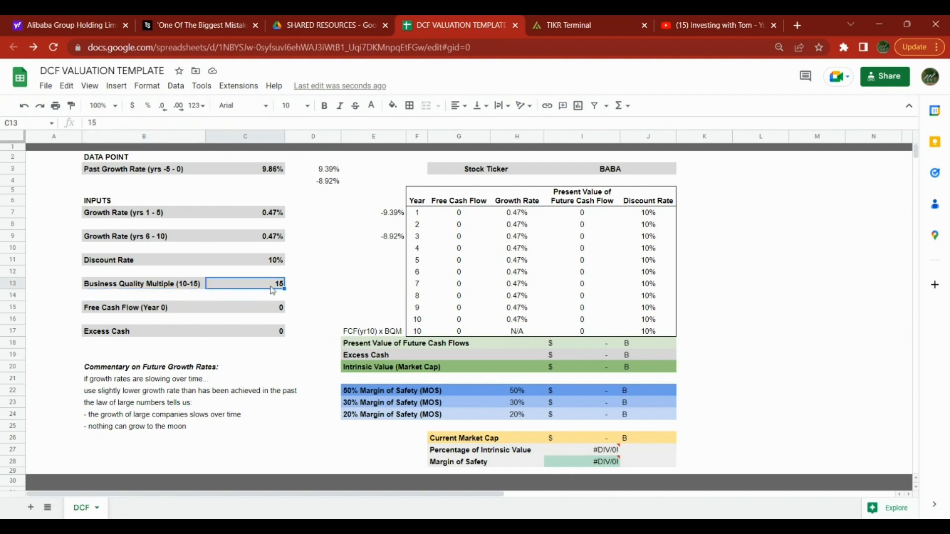
# For the Free Cash Flow (Year 0) input, search the web in a new browser tab for "Alibaba Free cash flow"
pyautogui.click(118, 309)
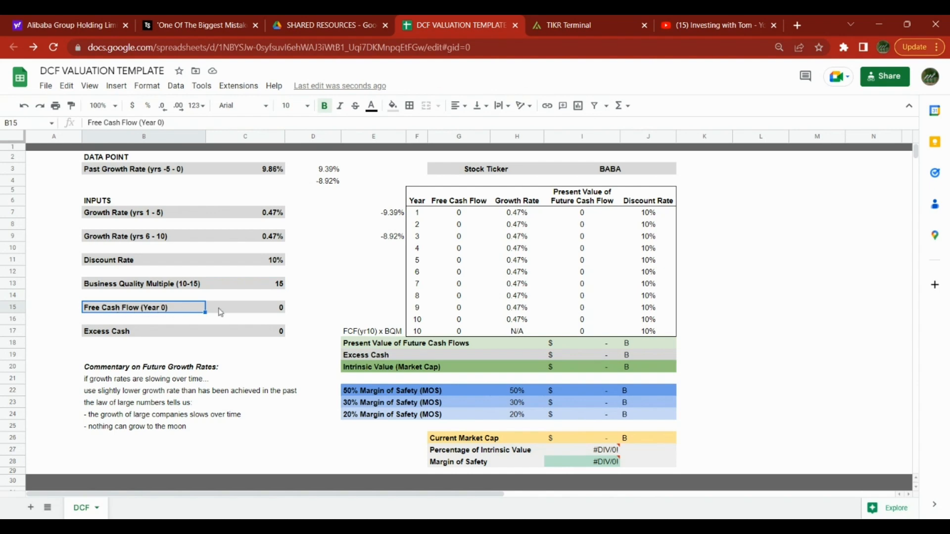
pyautogui.click(235, 311)
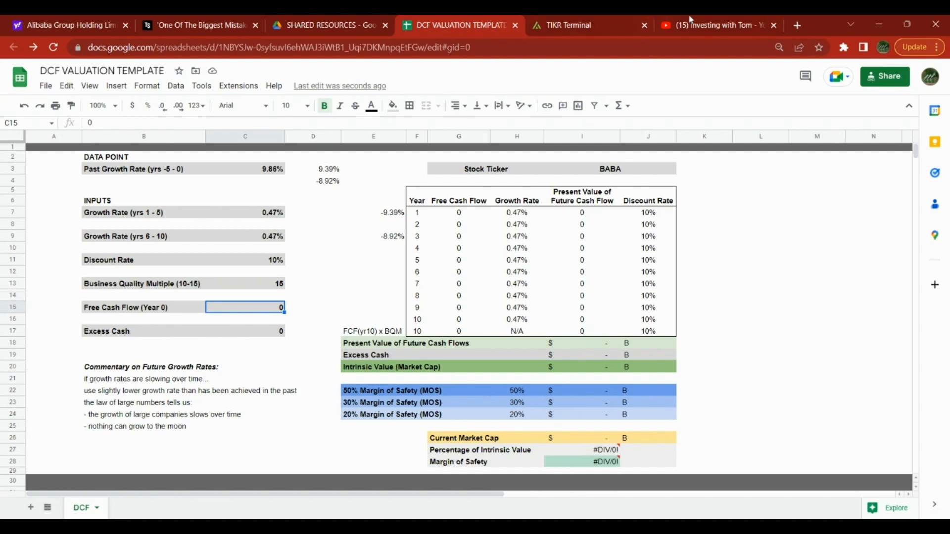
pyautogui.click(797, 25)
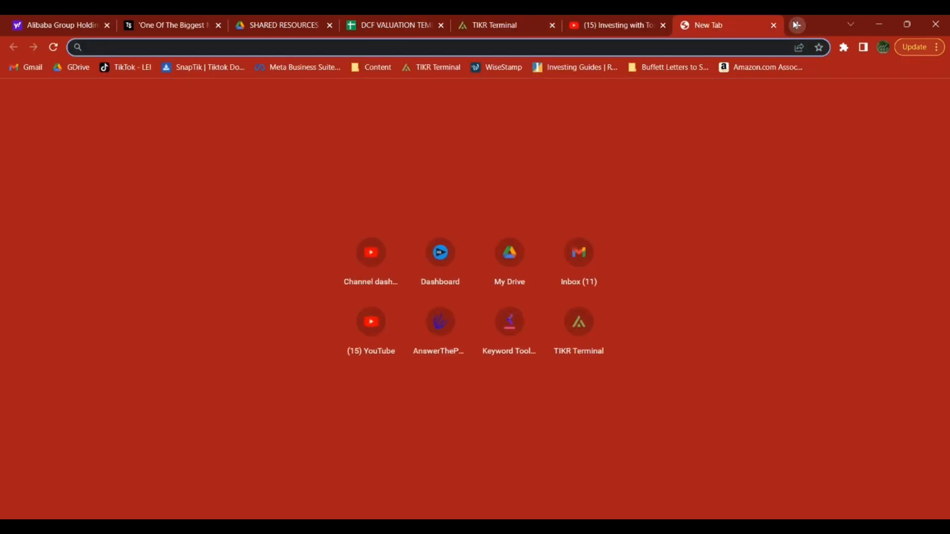
pyautogui.write('aLIBABA')
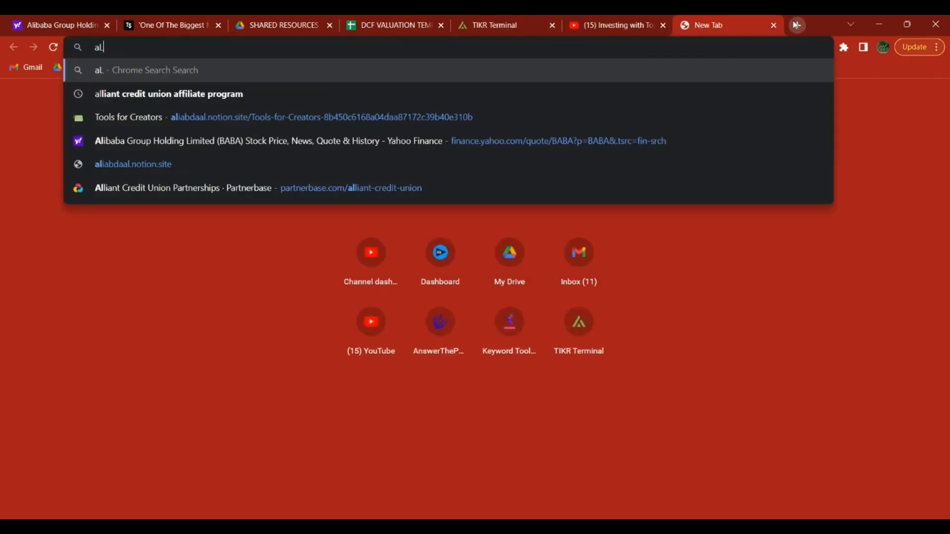
pyautogui.press('BackSpace')
pyautogui.press('BackSpace')
pyautogui.press('BackSpace')
pyautogui.press('BackSpace')
pyautogui.press('BackSpace')
pyautogui.press('BackSpace')
pyautogui.press('BackSpace')
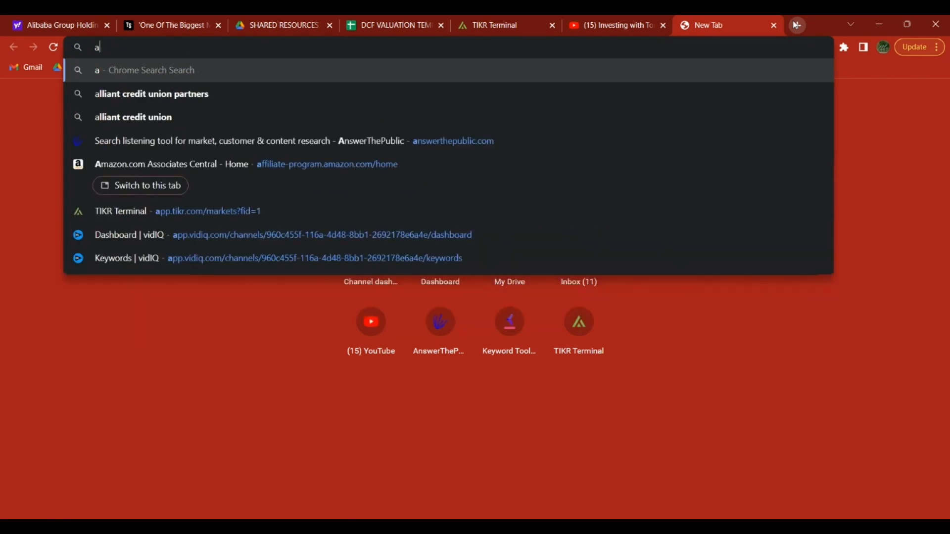
pyautogui.write('Alibaba')
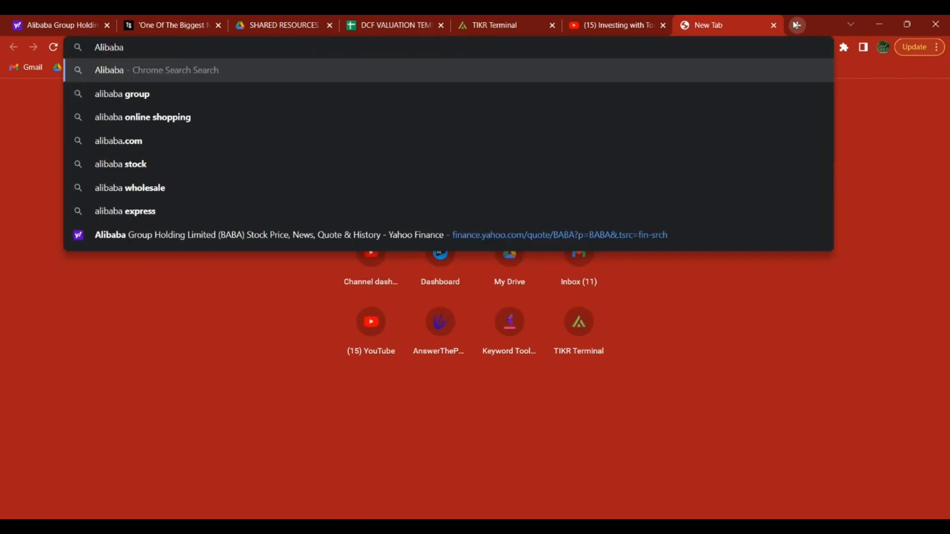
pyautogui.write(' Free cash ')
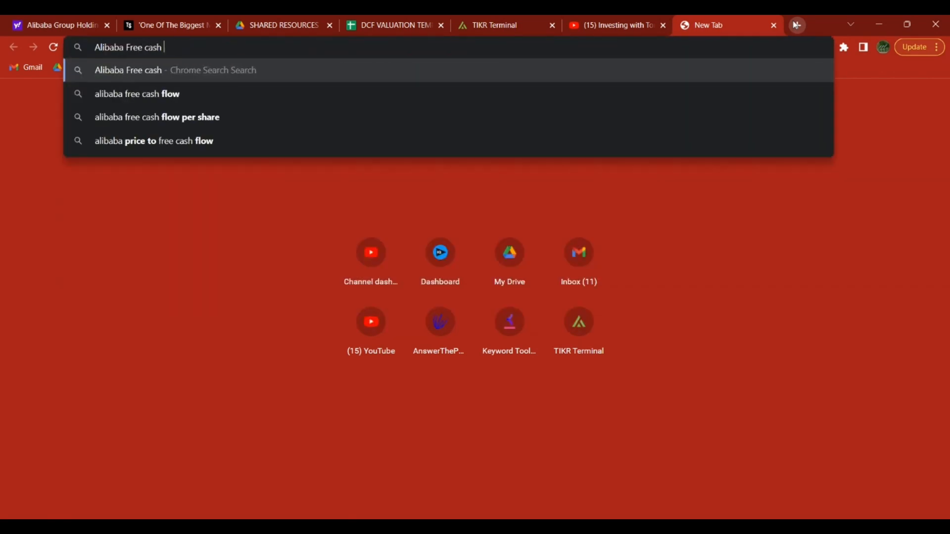
pyautogui.write('flow')
pyautogui.press('Return')
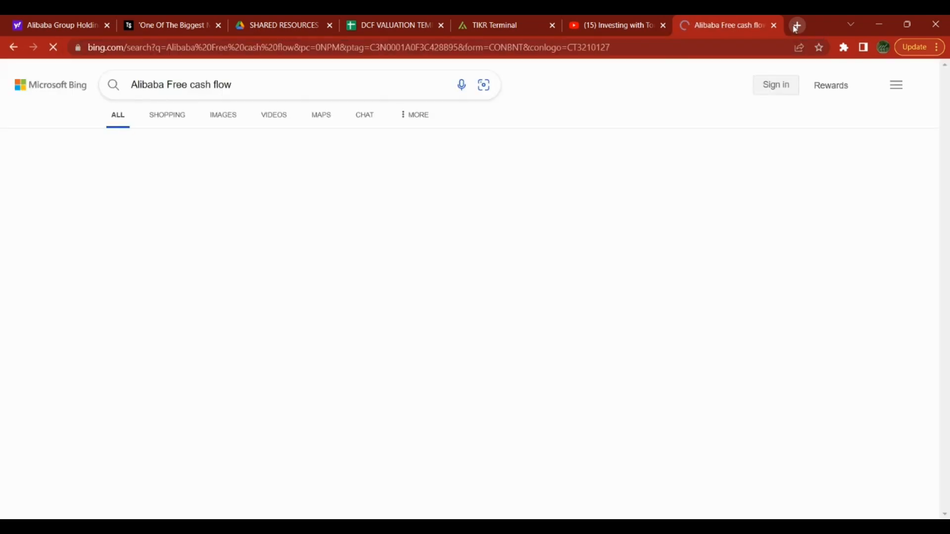
# Open the MacroTrends result on Alibaba's 2011-2022 free cash flow and find its list of annual figures
pyautogui.scroll(-9, 36, 241)
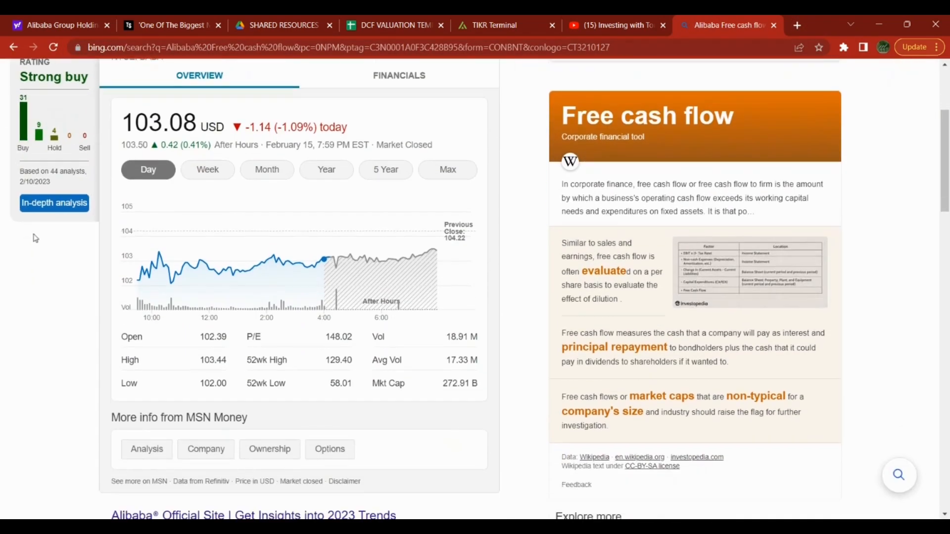
pyautogui.scroll(-4, 37, 239)
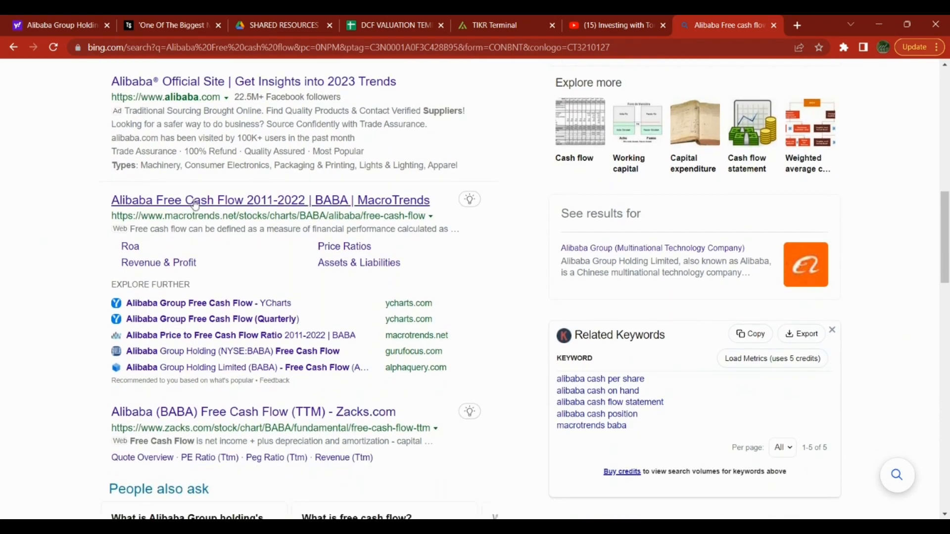
pyautogui.click(196, 203)
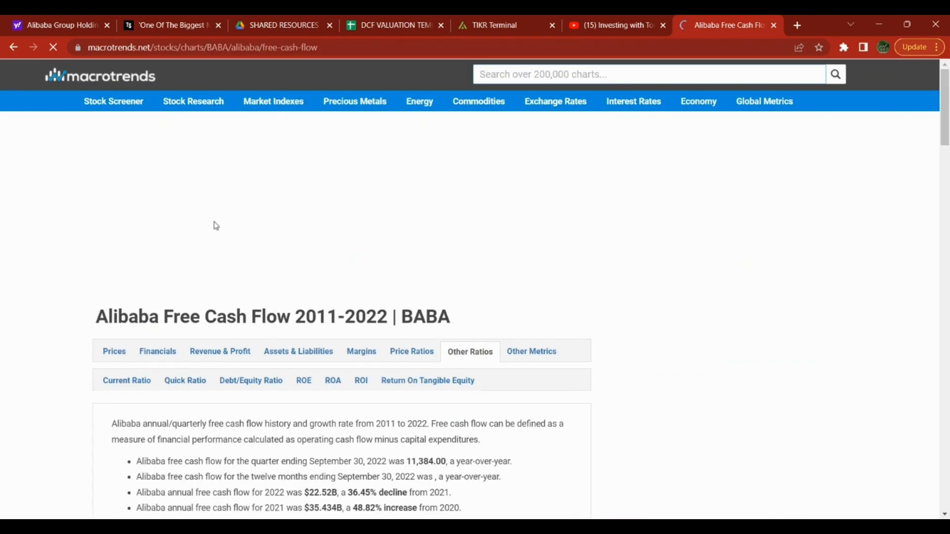
pyautogui.scroll(-5, 70, 239)
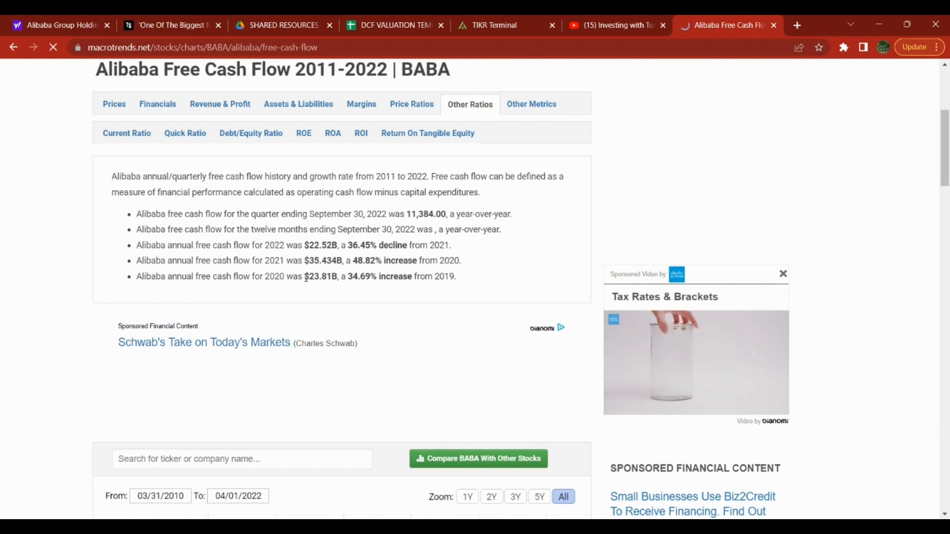
# Copy Alibaba's 2022 annual free cash flow figure, 22.52B, without the dollar sign
pyautogui.moveTo(304, 277); pyautogui.dragTo(331, 246)
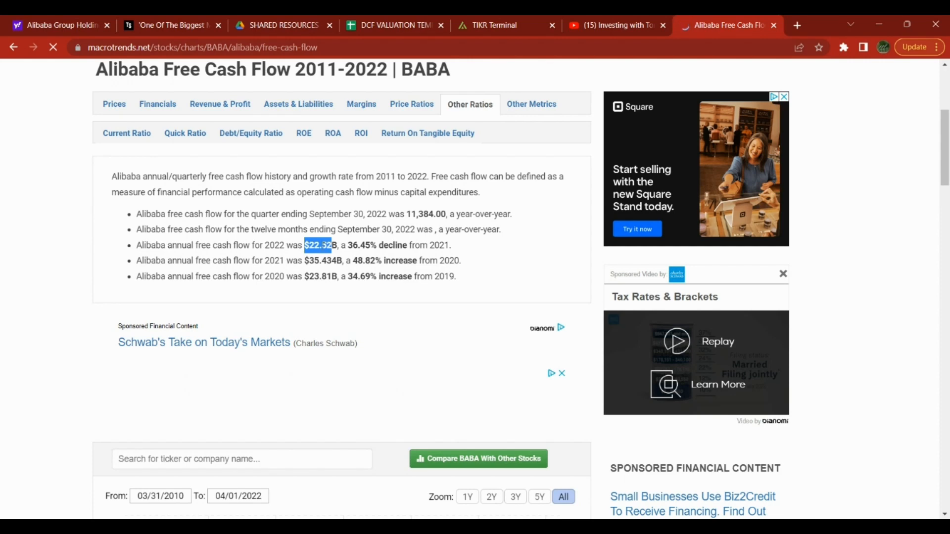
pyautogui.moveTo(309, 245)
pyautogui.mouseDown()
pyautogui.moveTo(338, 245)
pyautogui.moveTo(310, 246)
pyautogui.mouseUp()
pyautogui.click(332, 246)
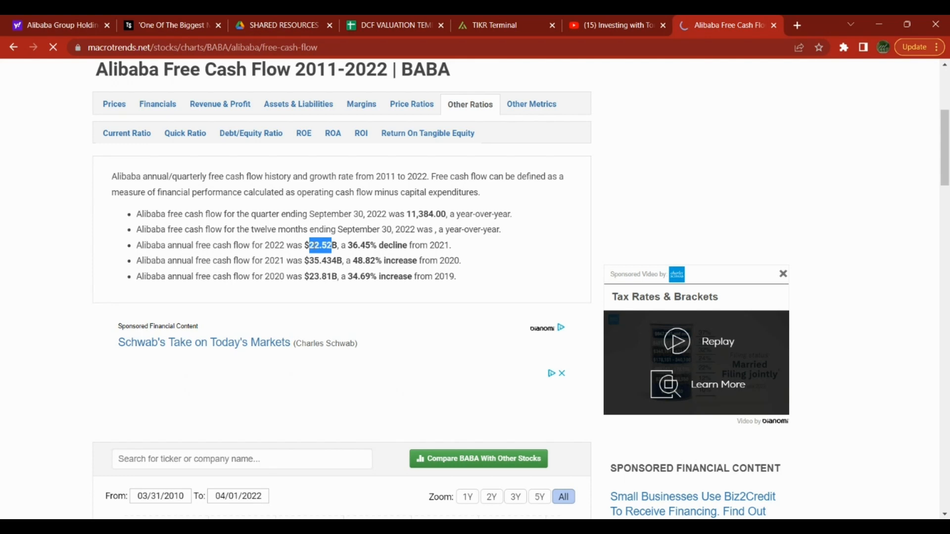
pyautogui.moveTo(309, 246); pyautogui.dragTo(337, 246)
pyautogui.hotkey('ctrl', 'c')
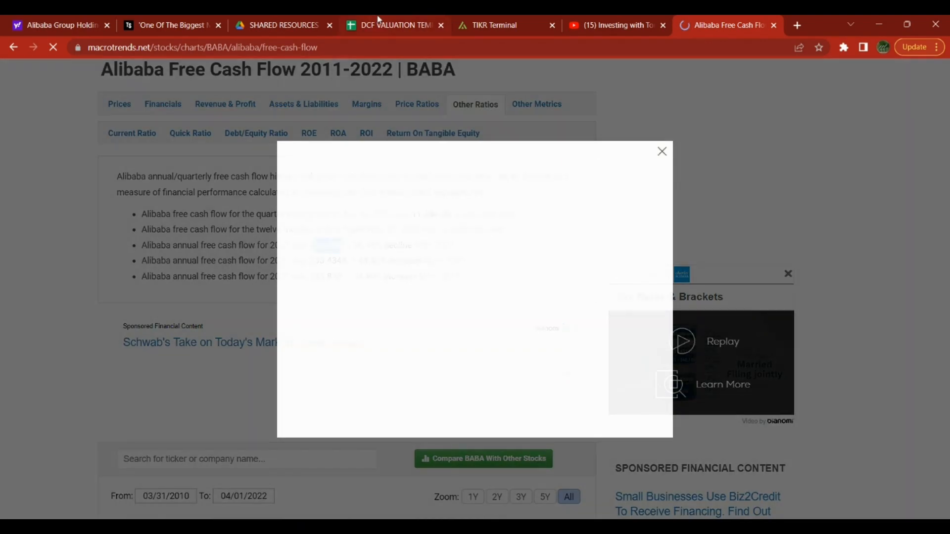
# In the DCF valuation spreadsheet, enter the copied figure as Free Cash Flow (Year 0), without the B, as 22.52
pyautogui.click(381, 25)
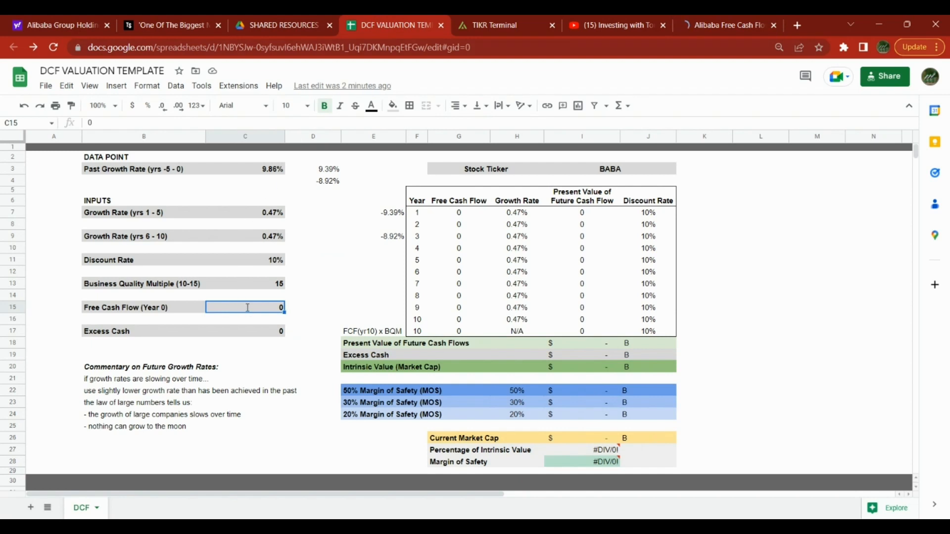
pyautogui.doubleClick(248, 308)
pyautogui.hotkey('ctrl', 'v')
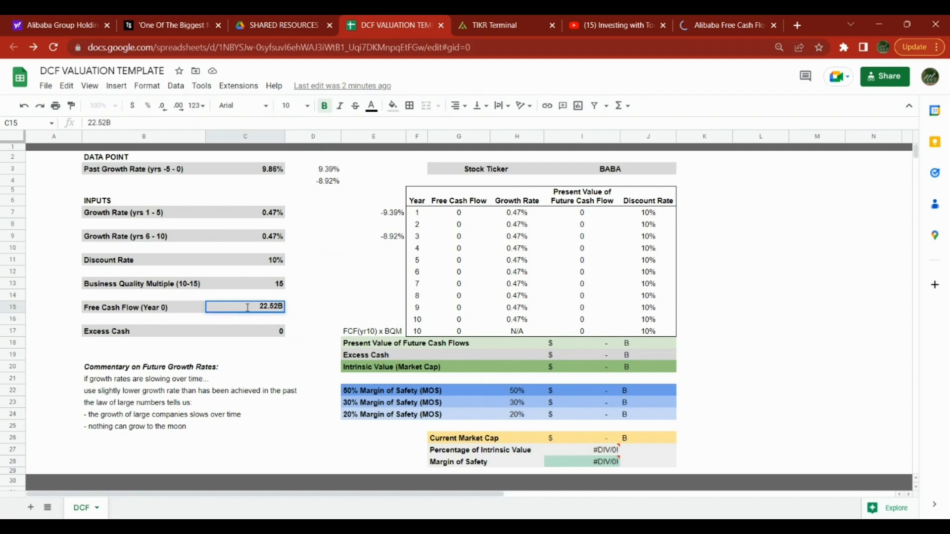
pyautogui.press('BackSpace')
pyautogui.press('Return')
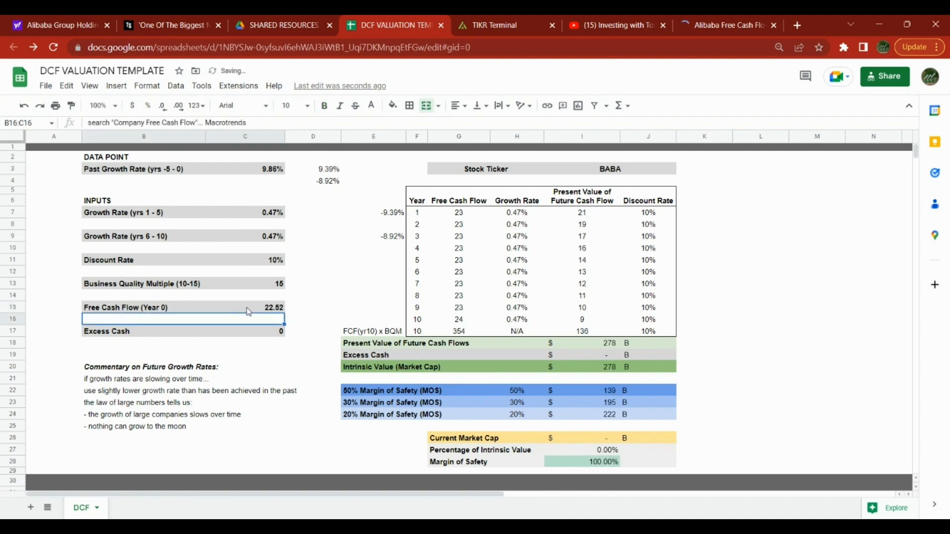
# Change the text colour of the hidden notes in D7:D17 to black so they can be read
pyautogui.moveTo(300, 218); pyautogui.dragTo(295, 332)
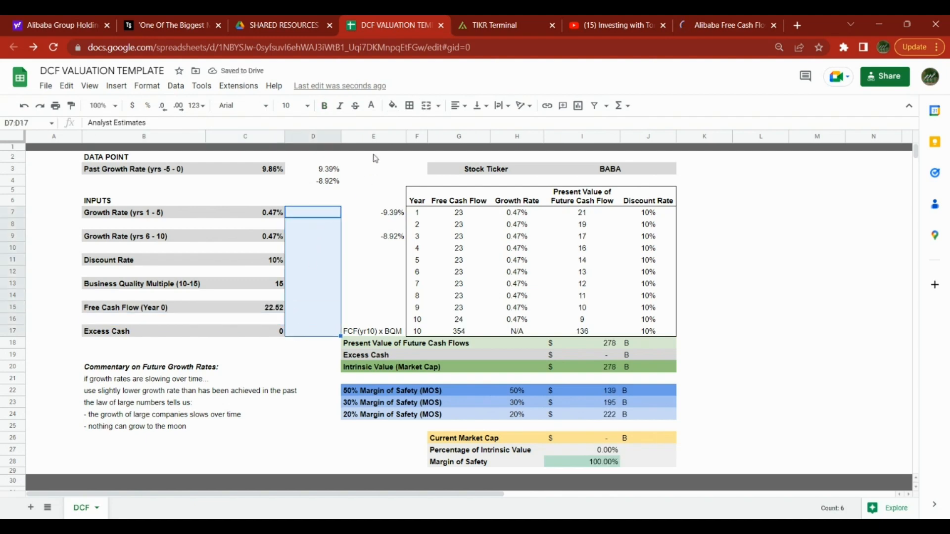
pyautogui.click(372, 106)
pyautogui.click(376, 144)
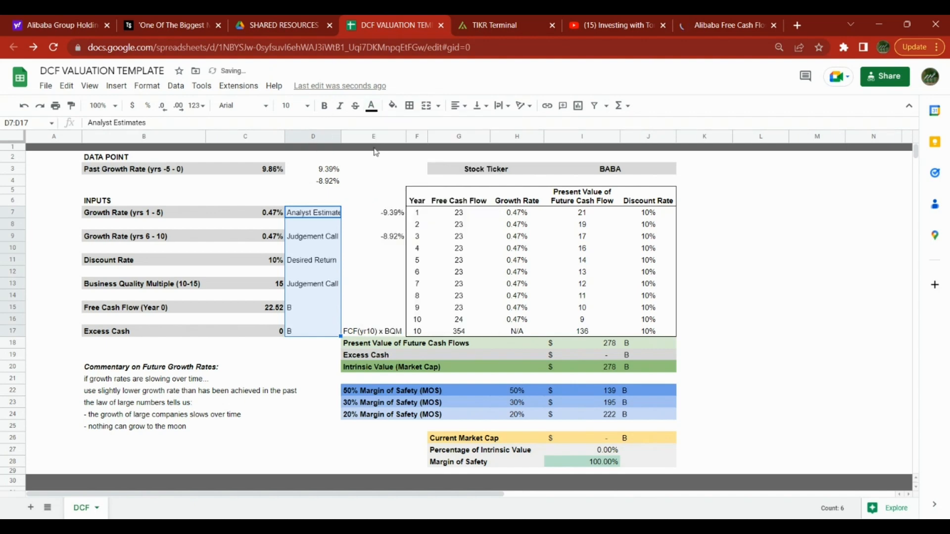
pyautogui.click(325, 218)
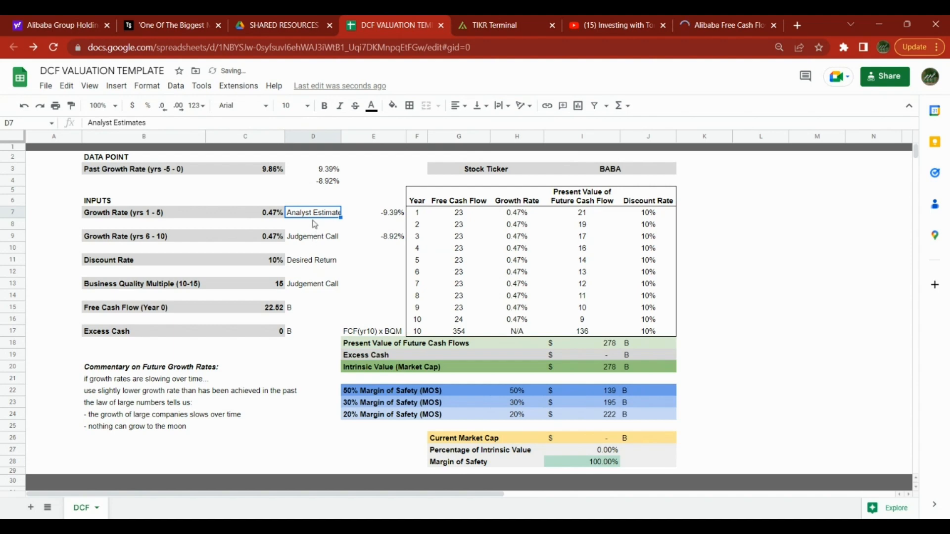
# Switch to Yahoo Finance, open Alibaba's Statistics page and find the Balance Sheet figures
pyautogui.click(264, 336)
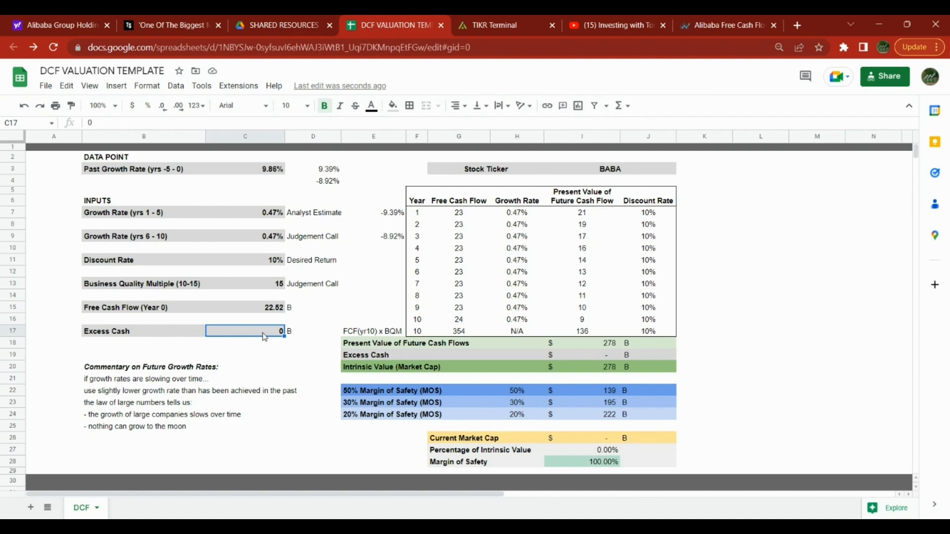
pyautogui.hotkey('ctrl', '1')
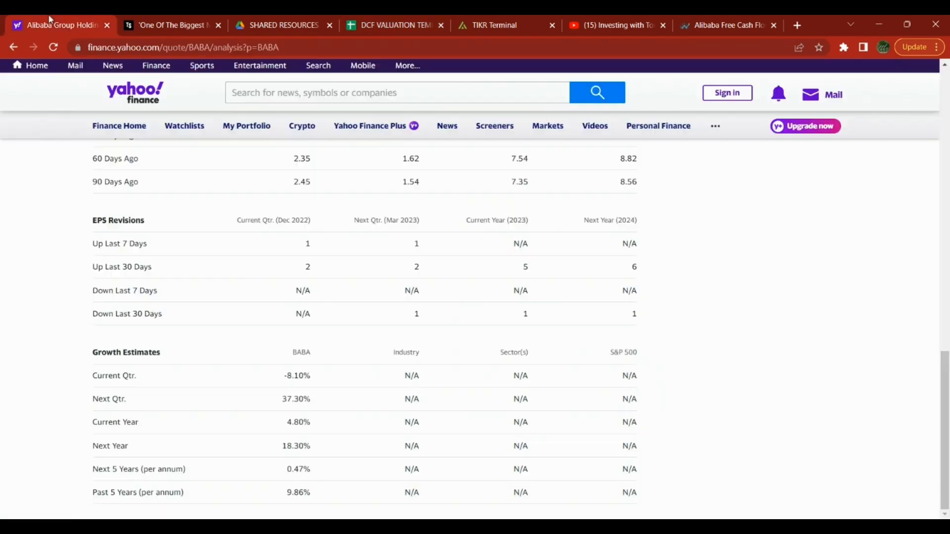
pyautogui.scroll(15, 297, 321)
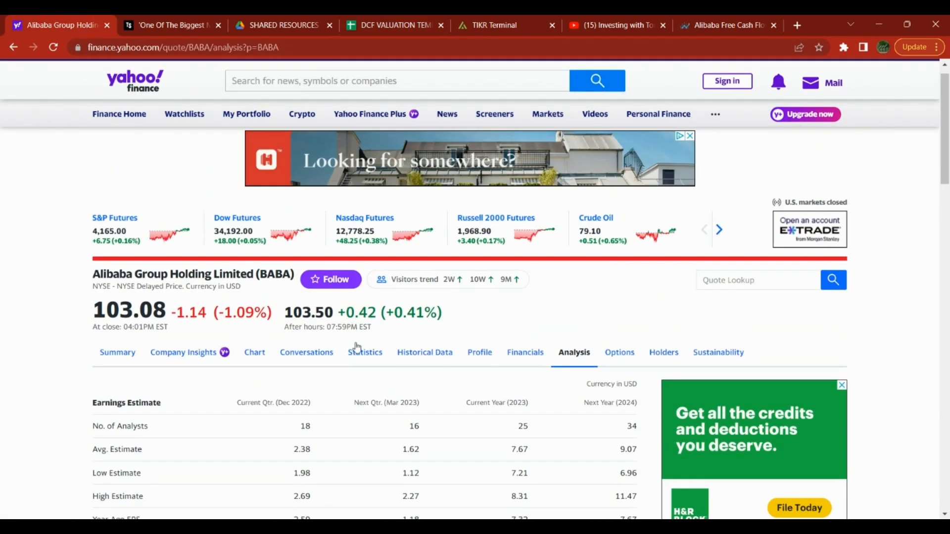
pyautogui.click(361, 353)
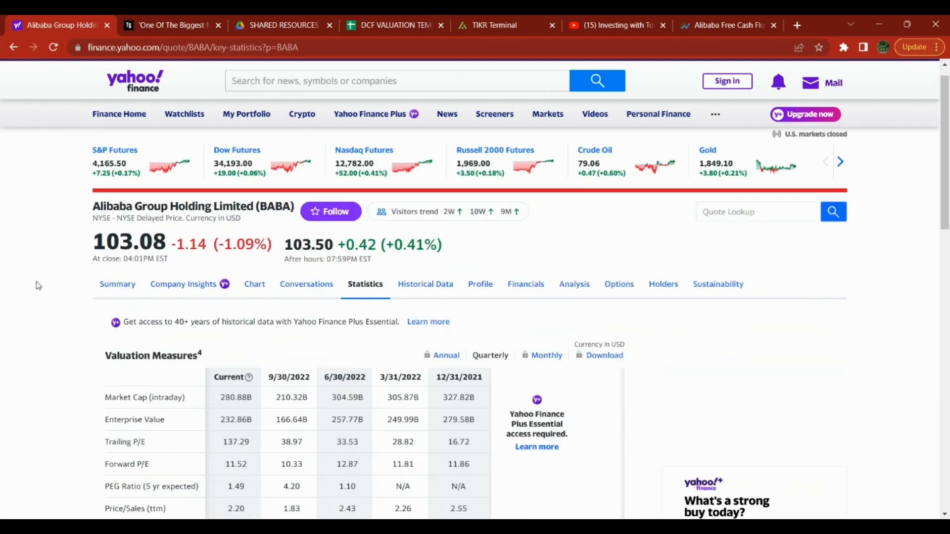
pyautogui.scroll(-2, 42, 285)
pyautogui.scroll(-12, 42, 284)
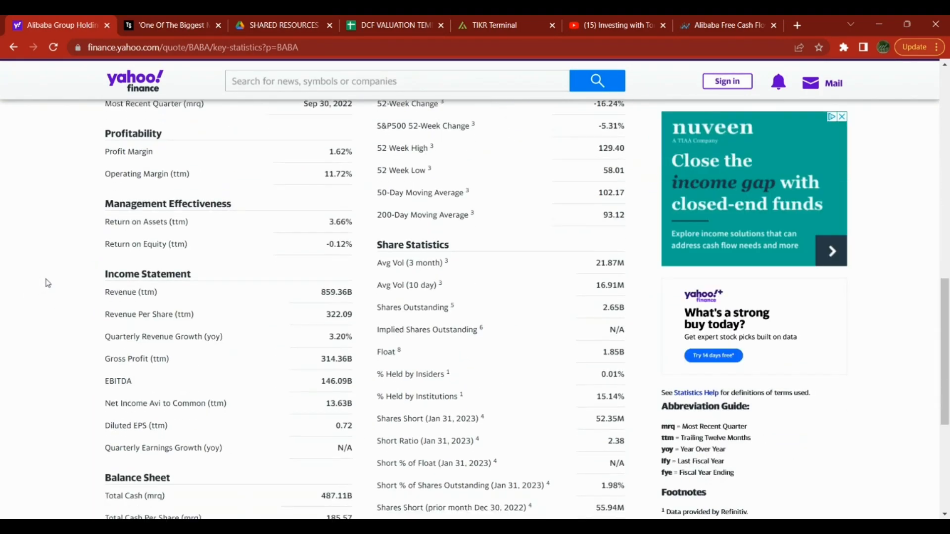
pyautogui.scroll(-4, 48, 284)
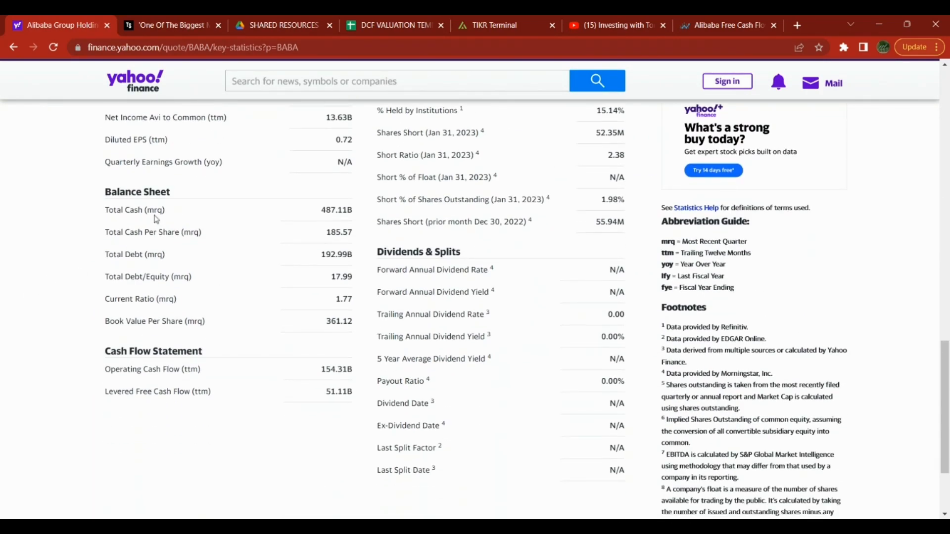
# Highlight the Total Cash (mrq) figure in the Balance Sheet section, leaving out the B
pyautogui.doubleClick(150, 211)
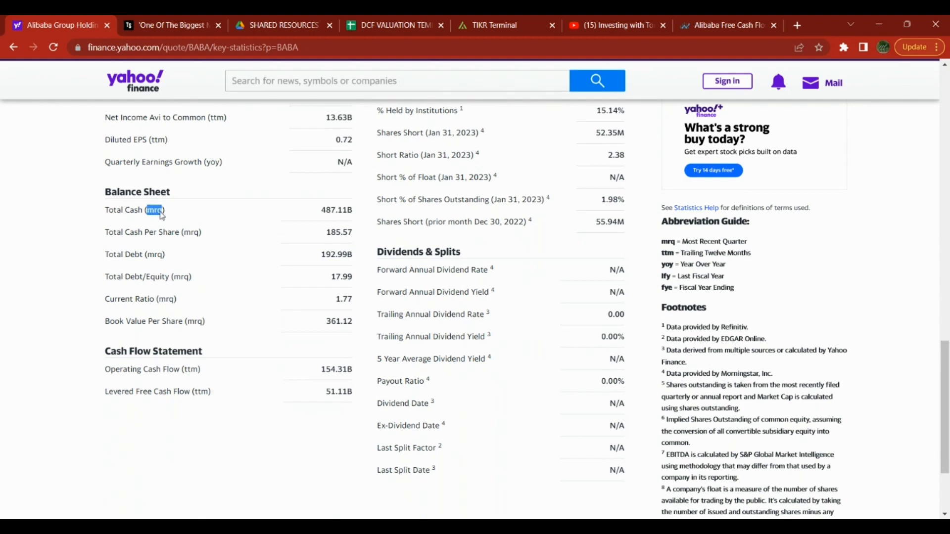
pyautogui.click(328, 210)
pyautogui.moveTo(324, 211); pyautogui.dragTo(346, 211)
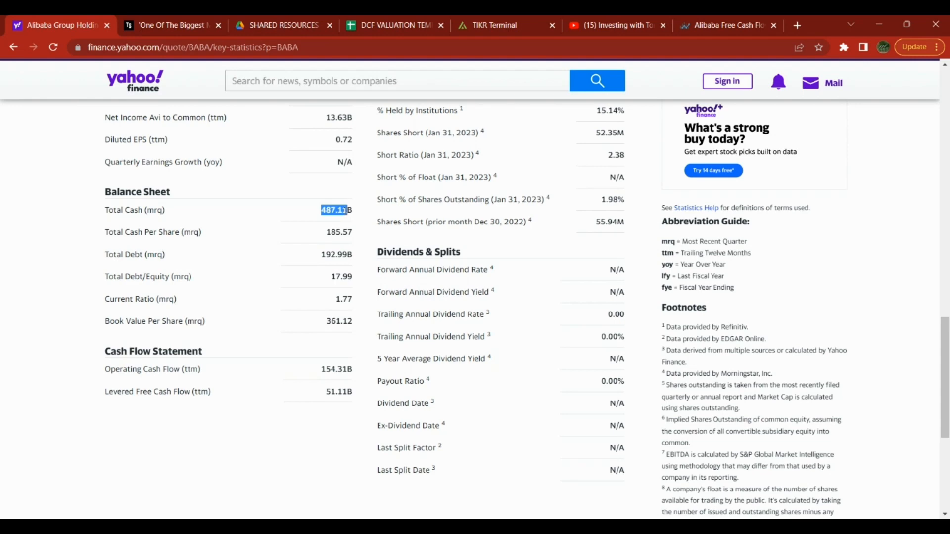
pyautogui.click(328, 214)
pyautogui.moveTo(325, 211); pyautogui.dragTo(341, 212)
# Check the currency stated for the stock quote and Financial Highlights, and reselect the Total Cash (mrq) figure, 487.11, without the B
pyautogui.scroll(3, 339, 215)
pyautogui.scroll(15, 338, 216)
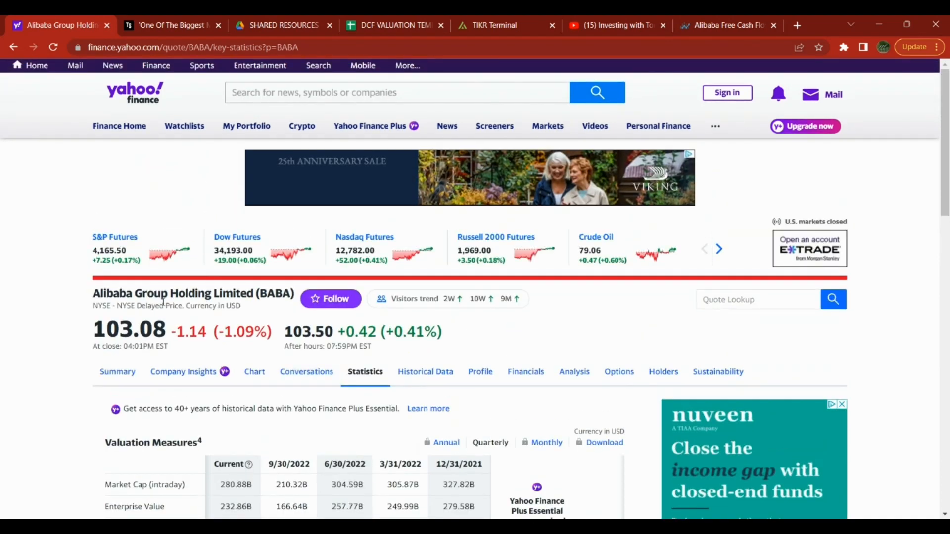
pyautogui.scroll(-1, 247, 250)
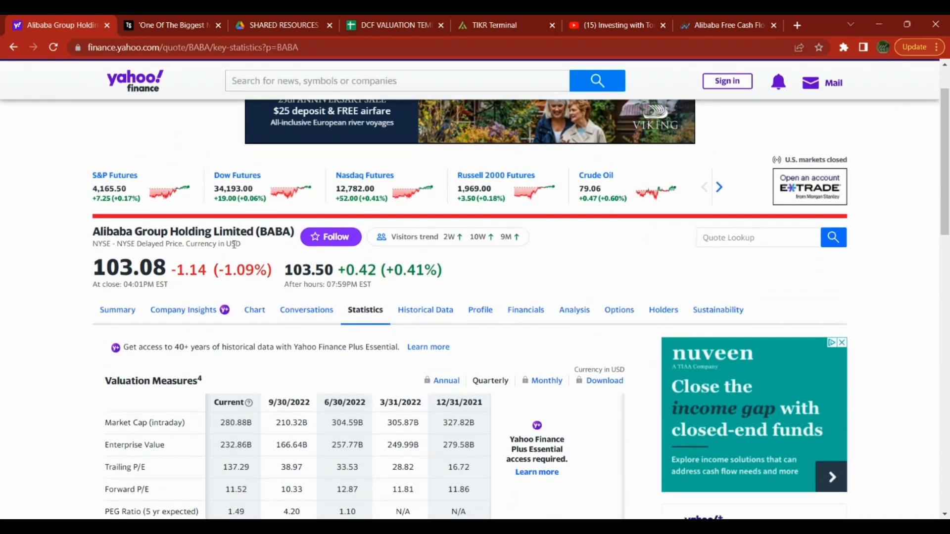
pyautogui.scroll(-3, 235, 244)
pyautogui.scroll(-2, 235, 244)
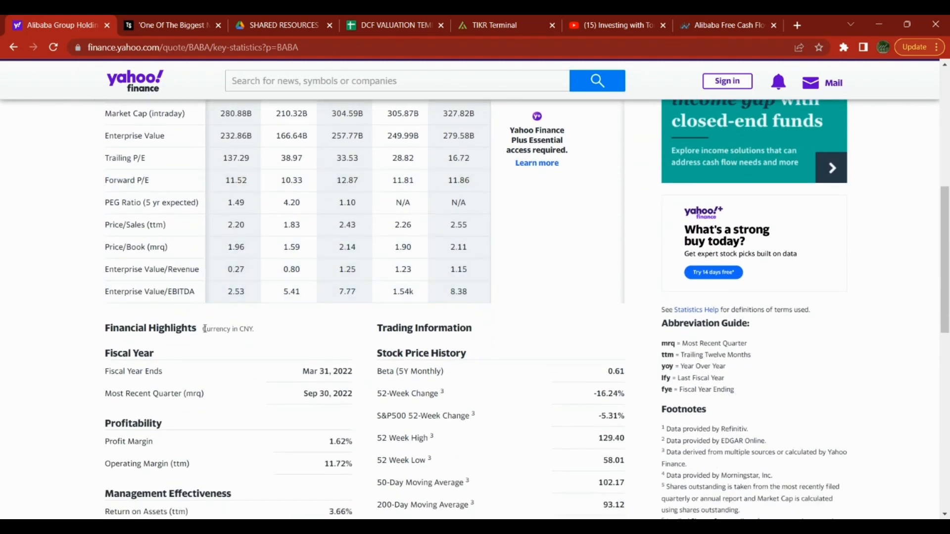
pyautogui.moveTo(205, 329); pyautogui.dragTo(229, 330)
pyautogui.moveTo(252, 331); pyautogui.dragTo(261, 336)
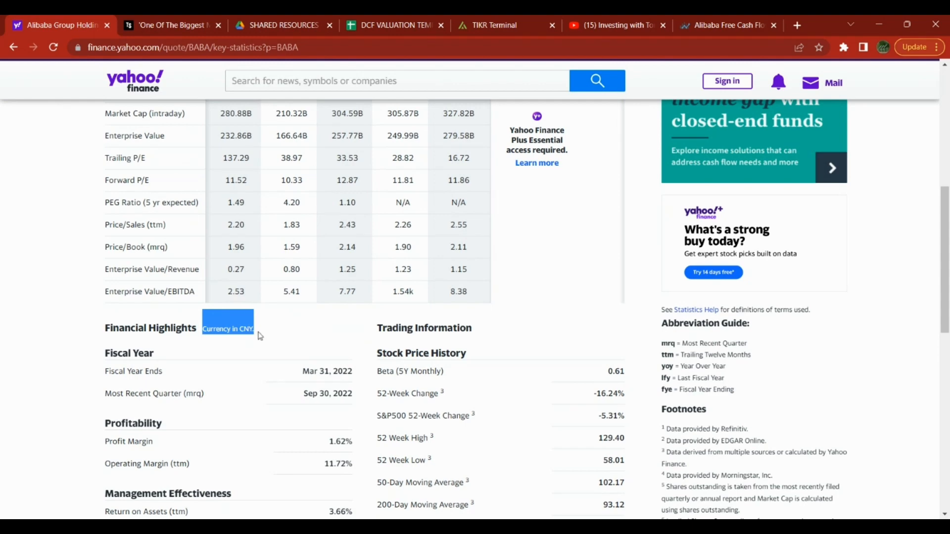
pyautogui.click(253, 330)
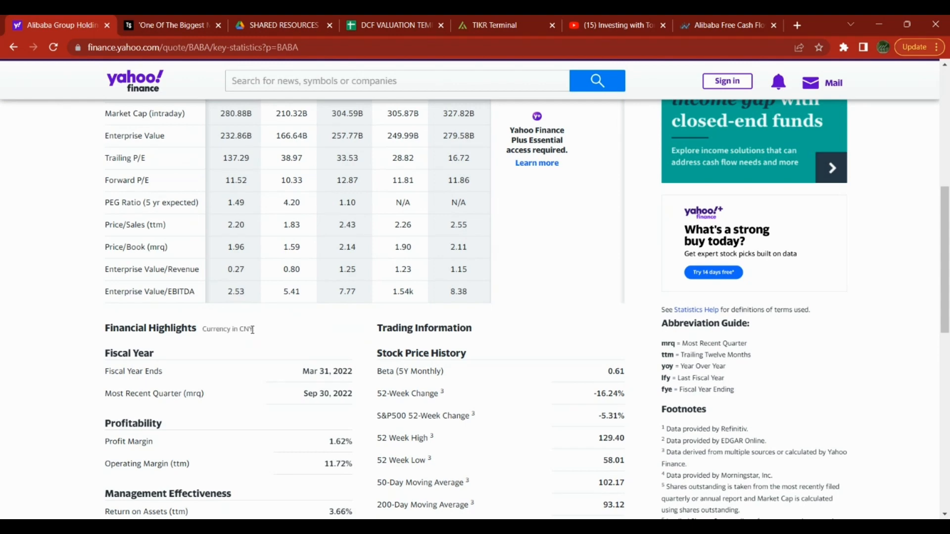
pyautogui.scroll(-10, 257, 312)
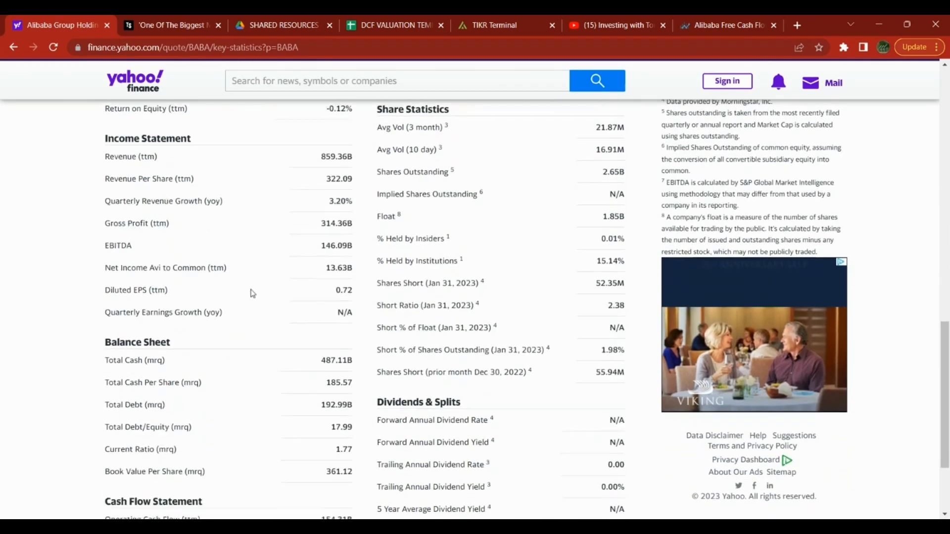
pyautogui.moveTo(321, 292); pyautogui.dragTo(348, 292)
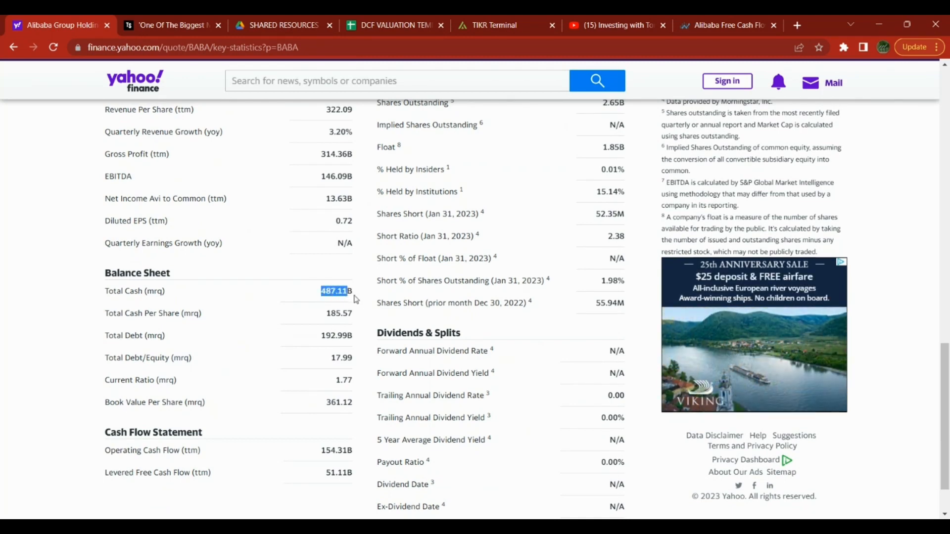
# Search the web for "currency converter" in a new tab and open the Xe Currency Converter result
pyautogui.click(795, 22)
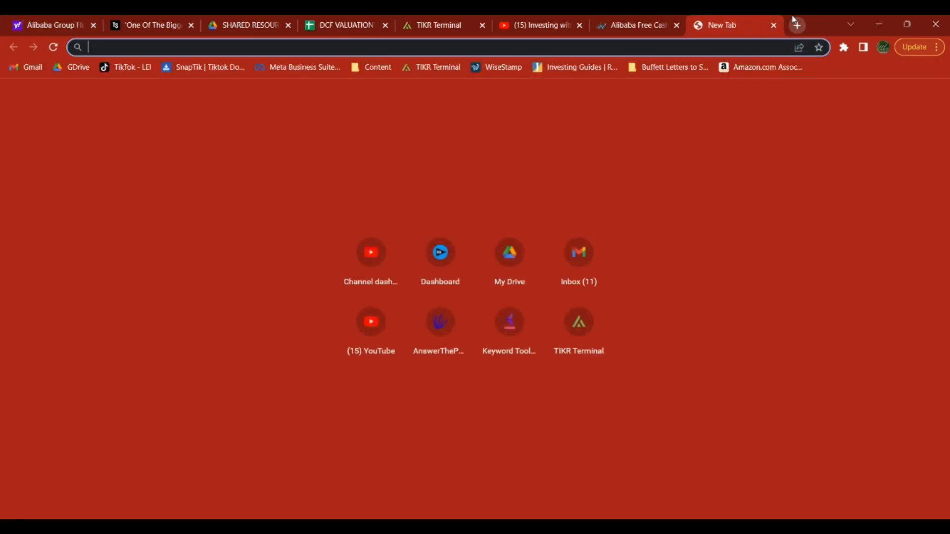
pyautogui.write('currencyj')
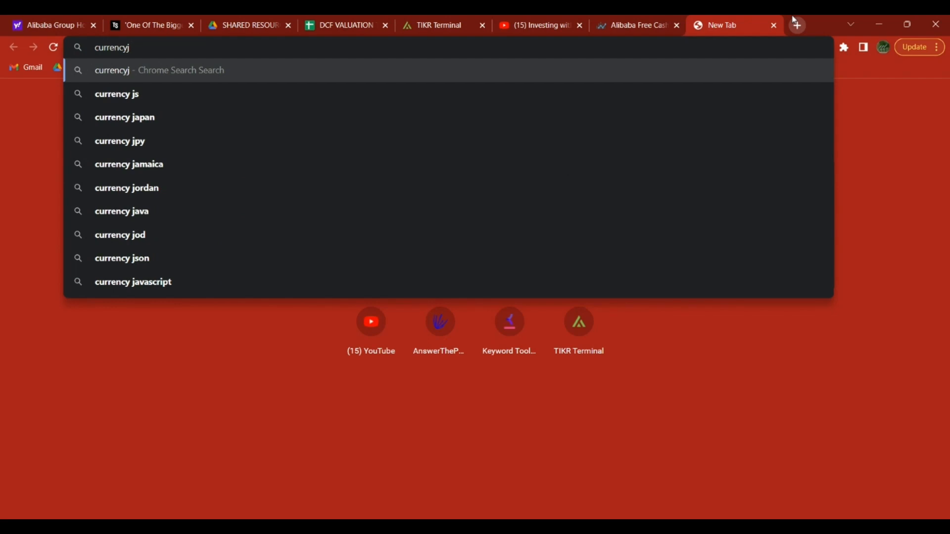
pyautogui.press('BackSpace')
pyautogui.write('converter')
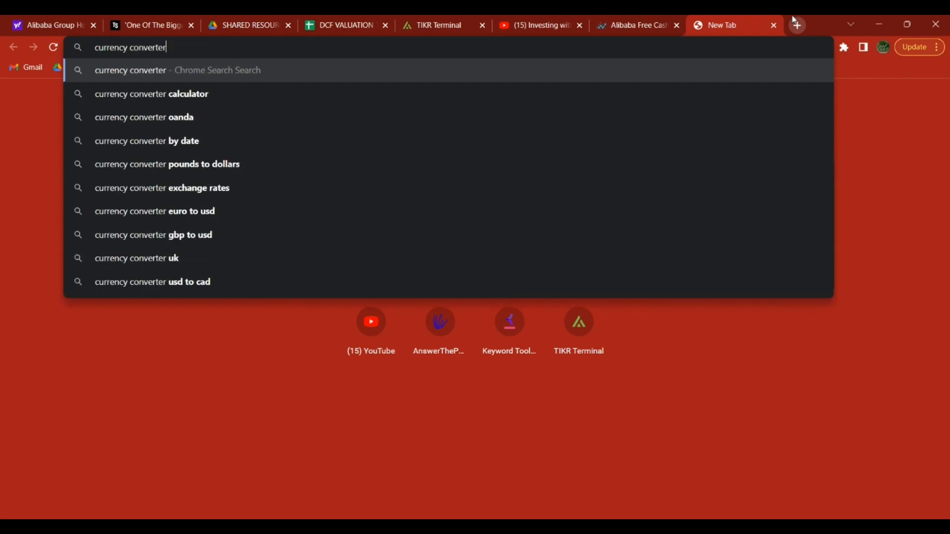
pyautogui.press('Return')
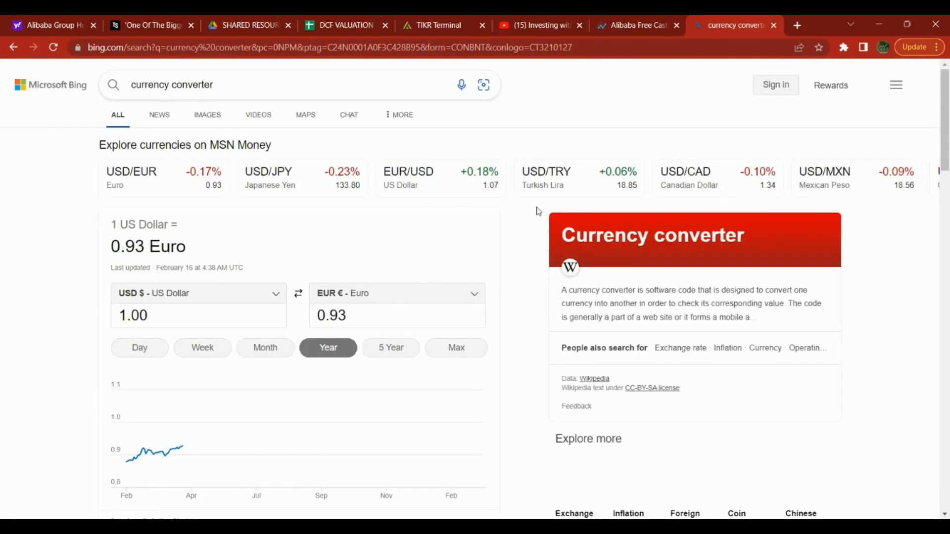
pyautogui.scroll(-1, 72, 219)
pyautogui.scroll(-5, 73, 219)
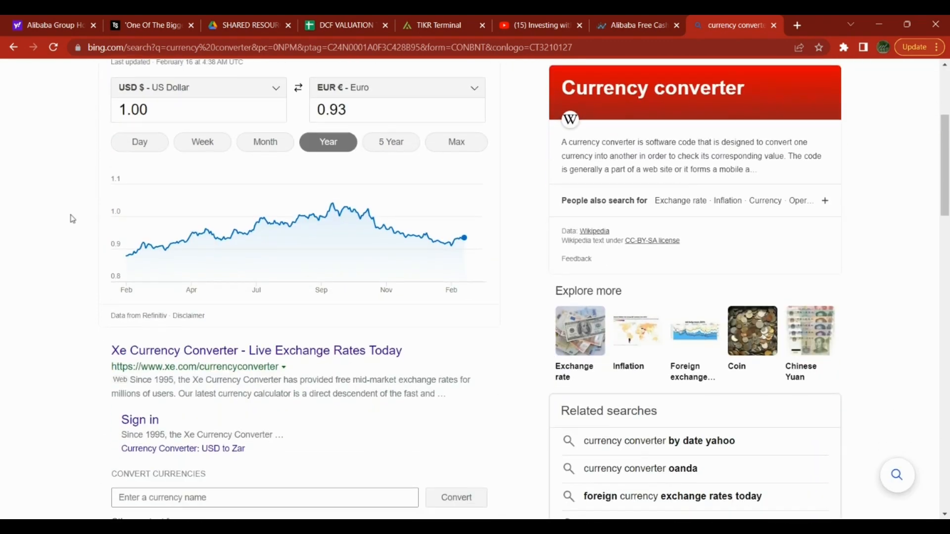
pyautogui.click(129, 253)
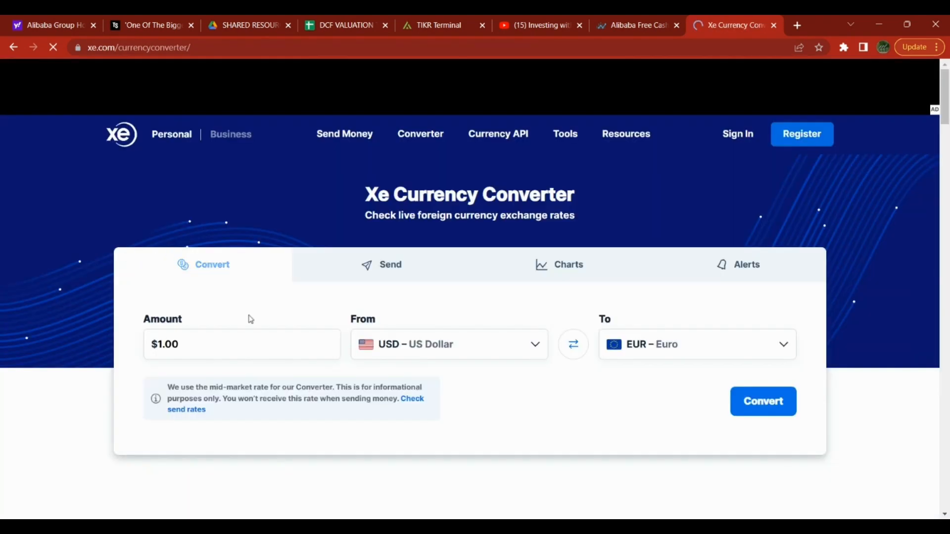
# Set the conversion from CNY – Chinese Yuan Renminbi to USD – US Dollar, dismissing the promotional pop-ups
pyautogui.click(661, 343)
pyautogui.click(660, 345)
pyautogui.click(517, 349)
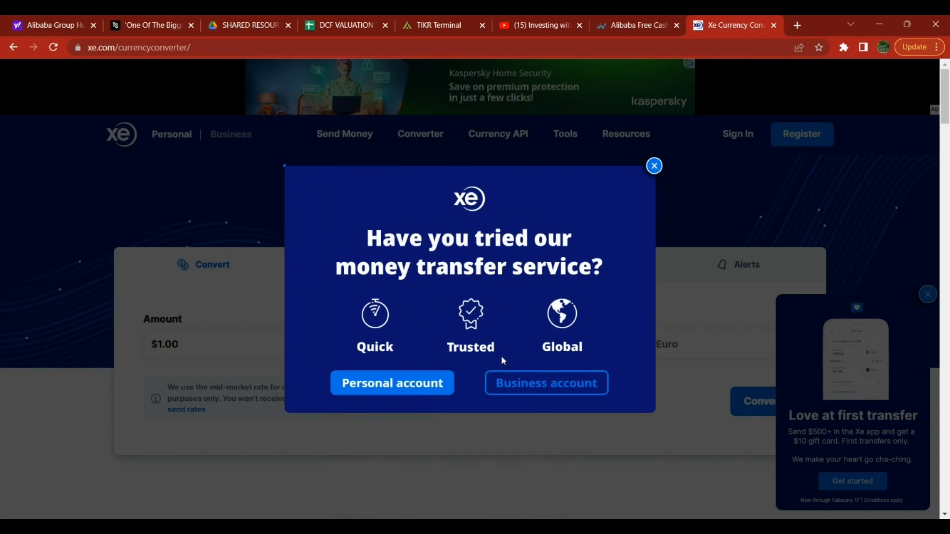
pyautogui.click(661, 166)
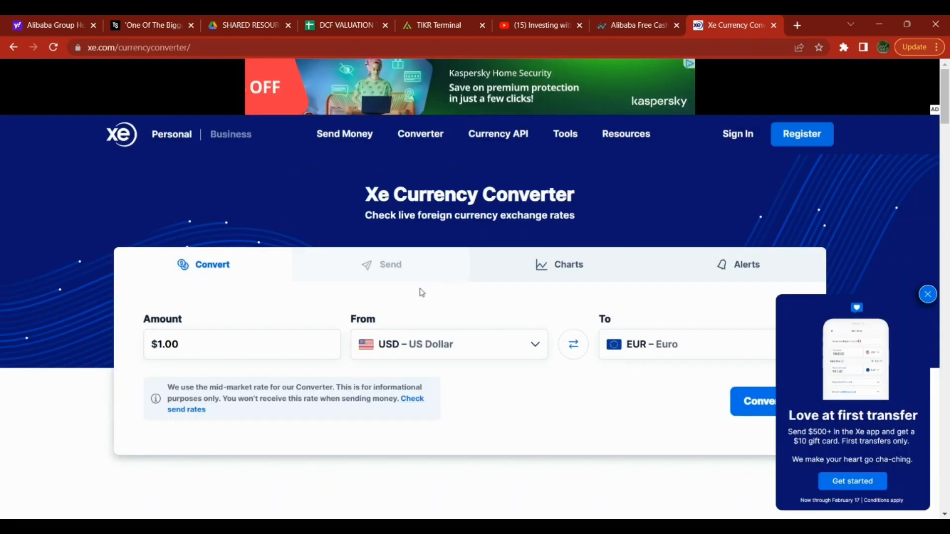
pyautogui.click(446, 347)
pyautogui.write('cny')
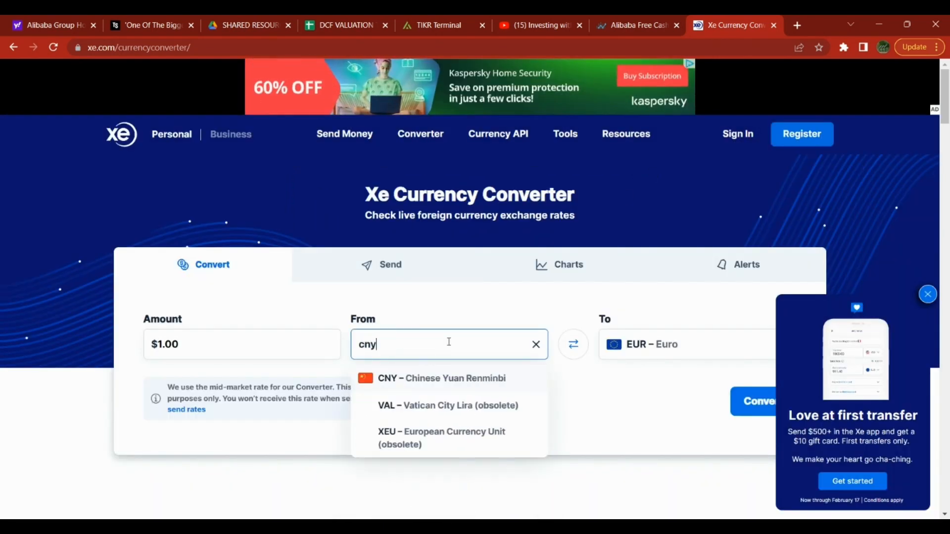
pyautogui.click(446, 380)
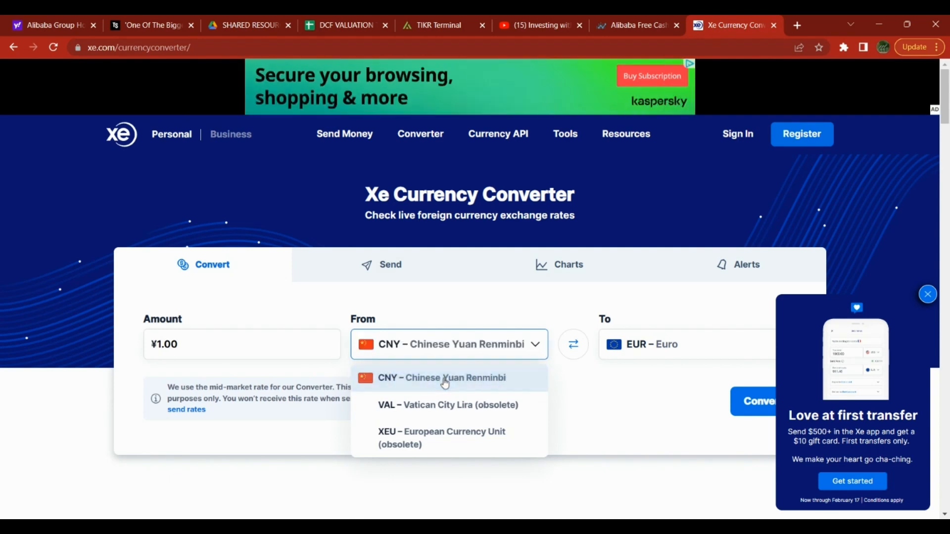
pyautogui.click(646, 343)
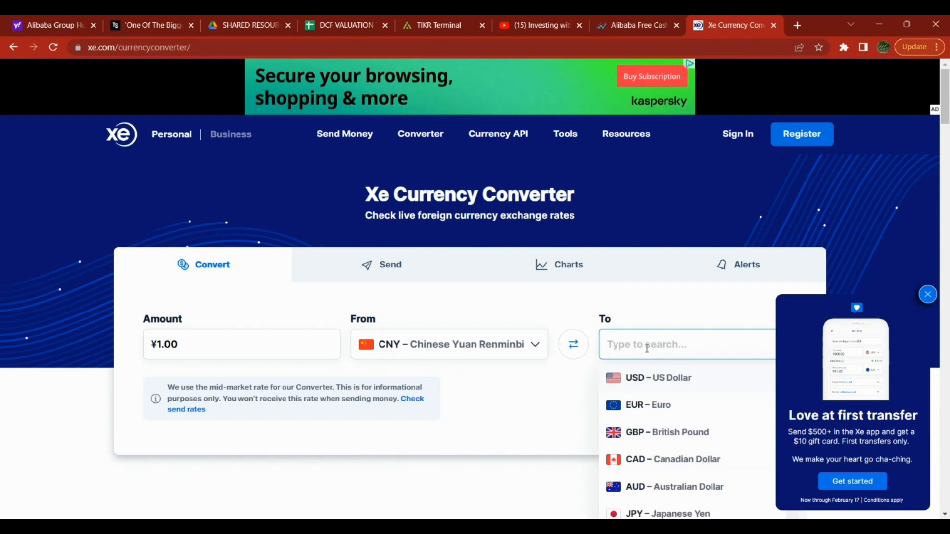
pyautogui.click(654, 377)
pyautogui.click(928, 294)
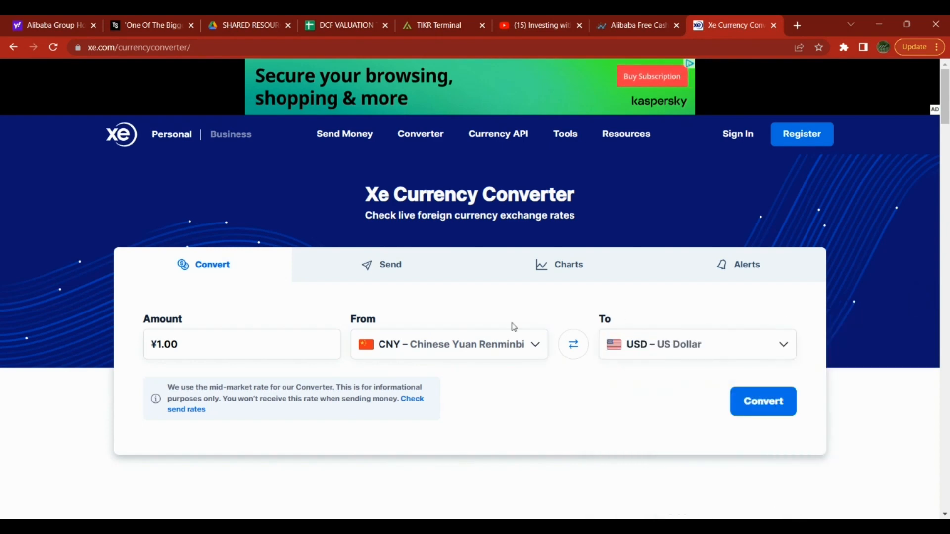
# Enter 487.11 as the amount, verify it against Yahoo Finance's Total Cash figure, and convert it to US dollars
pyautogui.click(268, 348)
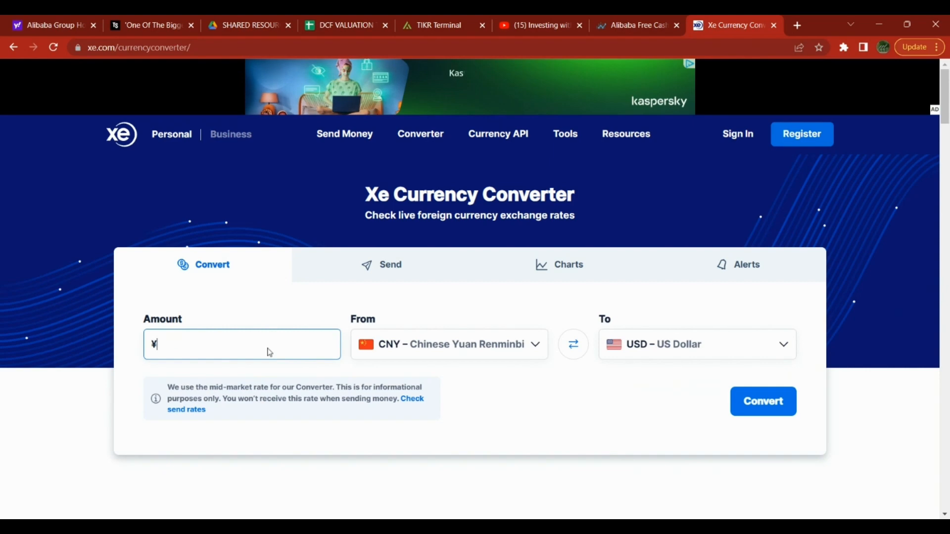
pyautogui.write('487.11')
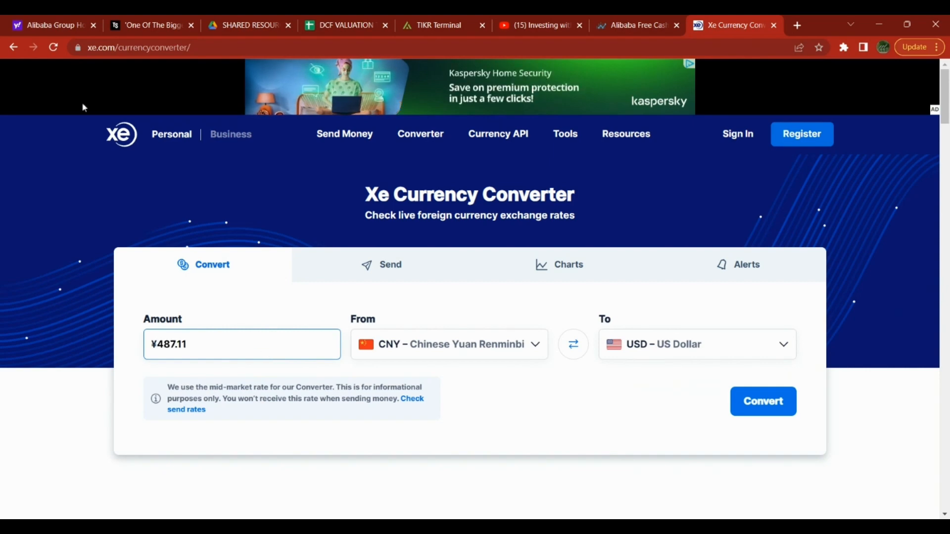
pyautogui.click(31, 22)
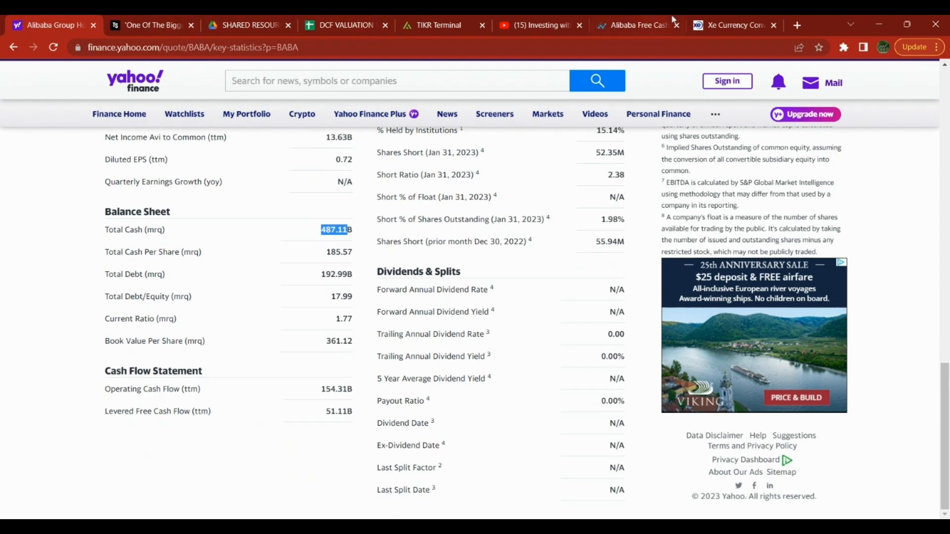
pyautogui.click(729, 22)
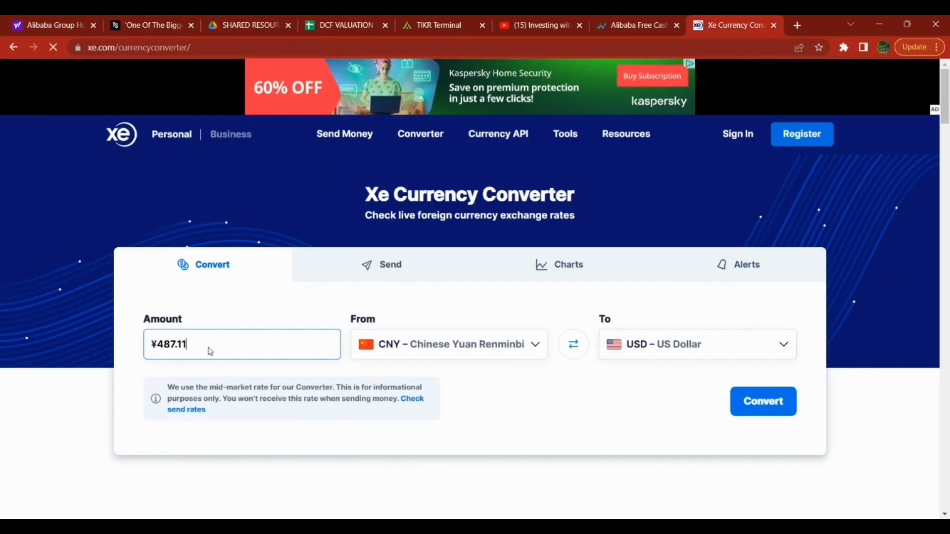
pyautogui.click(756, 404)
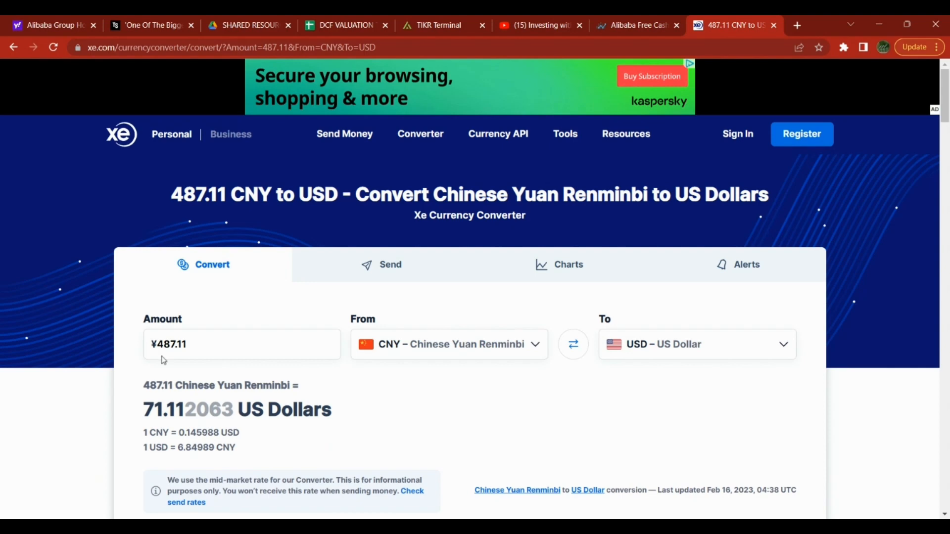
# Copy the converted amount, 71.11, from Xe and enter it as the Excess Cash in the DCF VALUATION spreadsheet
pyautogui.moveTo(145, 410); pyautogui.dragTo(185, 409)
pyautogui.hotkey('ctrl', 'c')
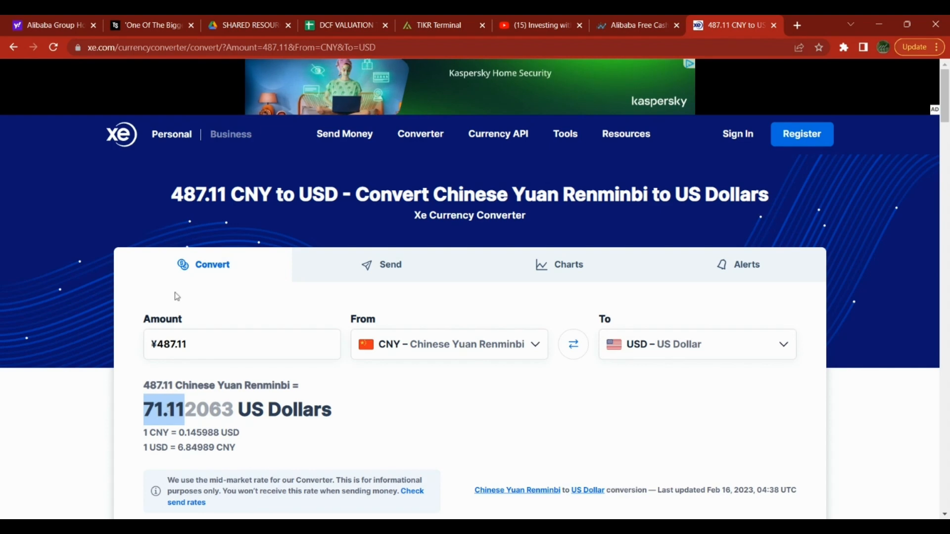
pyautogui.click(340, 21)
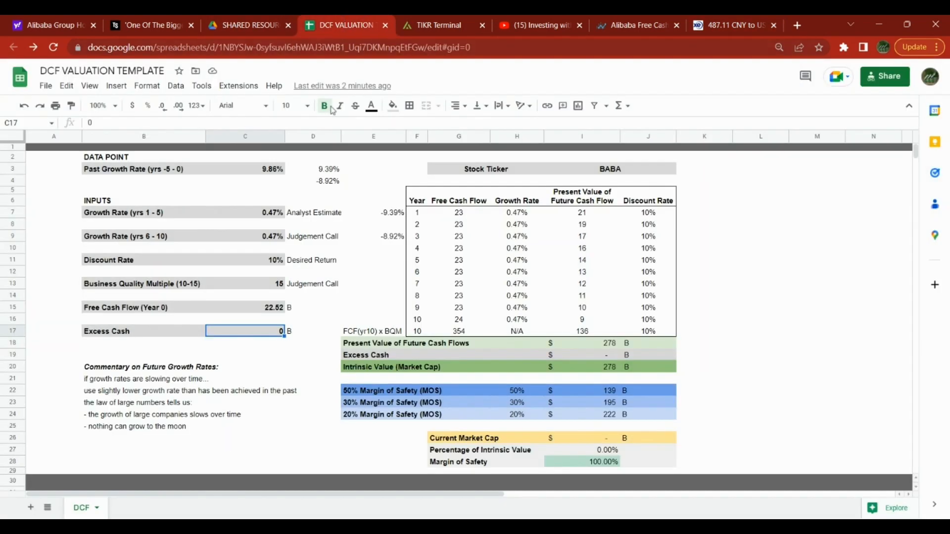
pyautogui.doubleClick(267, 333)
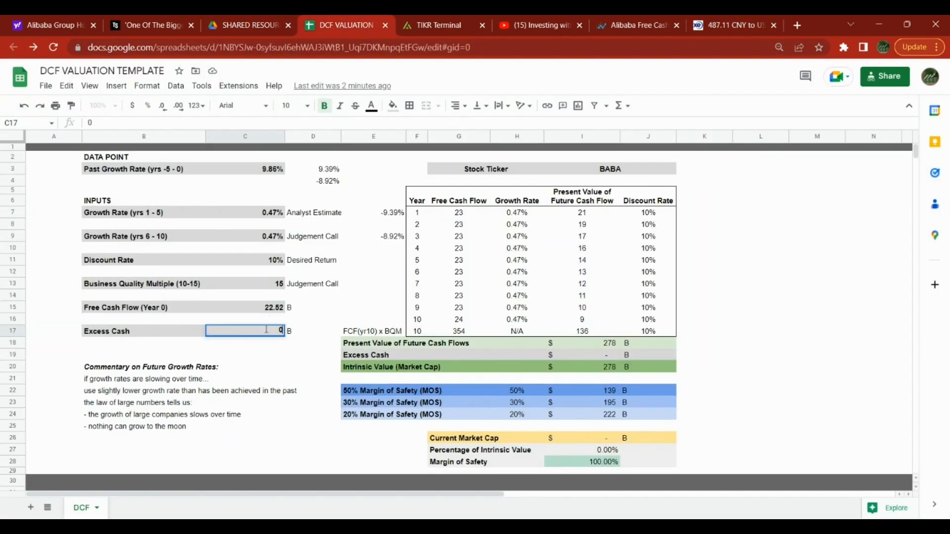
pyautogui.hotkey('ctrl', 'v')
pyautogui.click(267, 344)
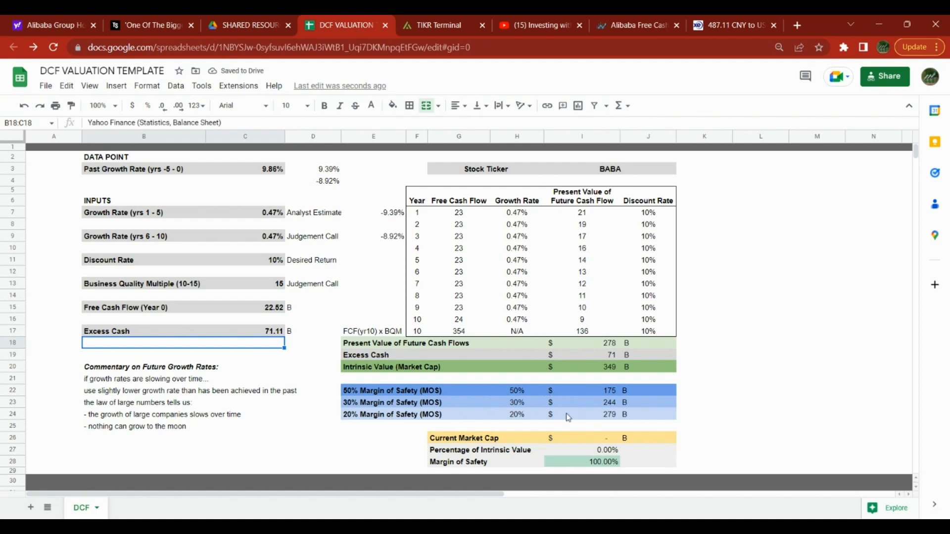
# Review the Intrinsic Value (Market Cap) result together with the Year 0 Free Cash Flow and Discount Rate inputs
pyautogui.click(595, 371)
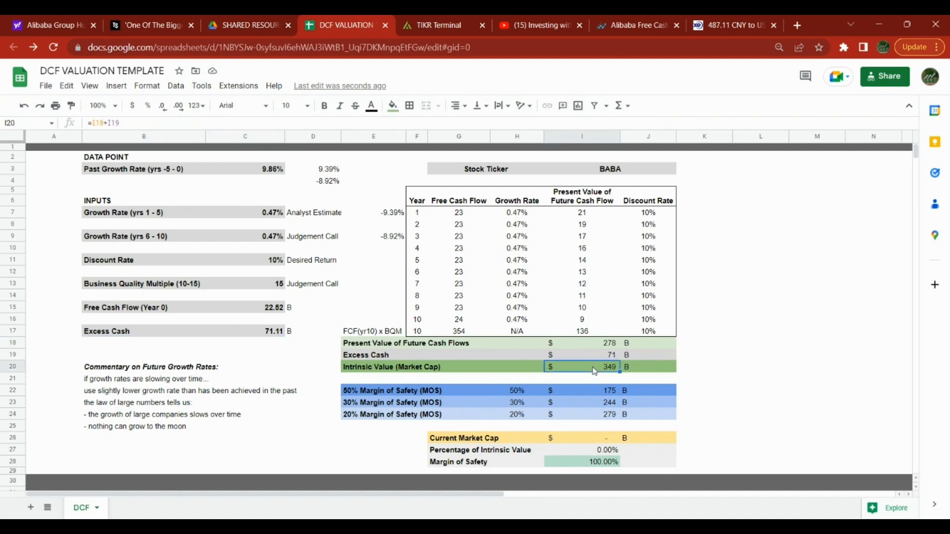
pyautogui.click(265, 312)
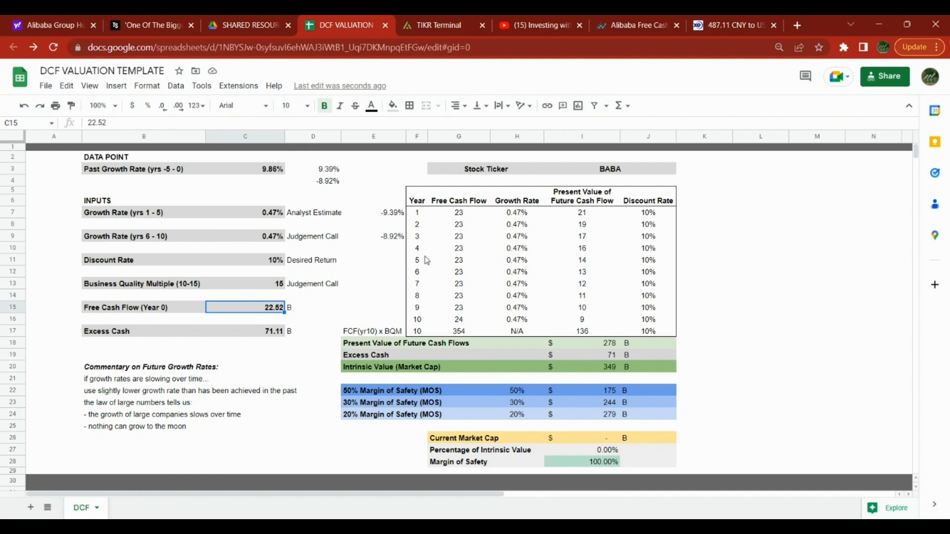
pyautogui.click(272, 267)
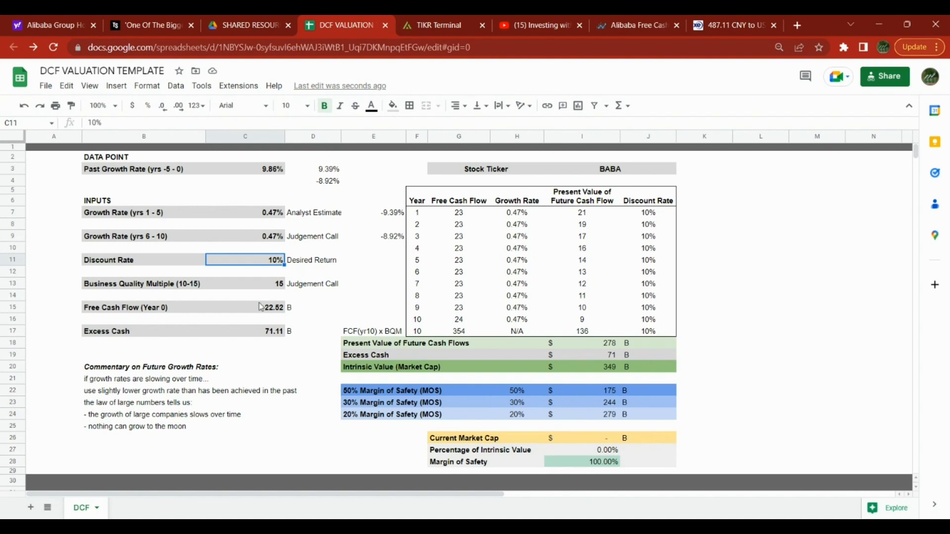
# Show the Free Cash Flow projections for years 1 to 10 (G7:G16) with four decimal places
pyautogui.click(464, 213)
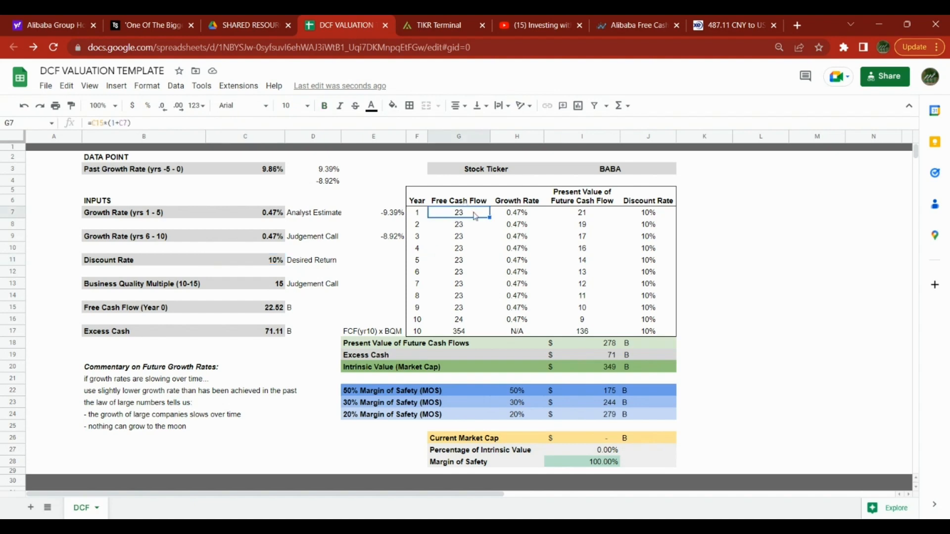
pyautogui.moveTo(475, 216); pyautogui.dragTo(473, 322)
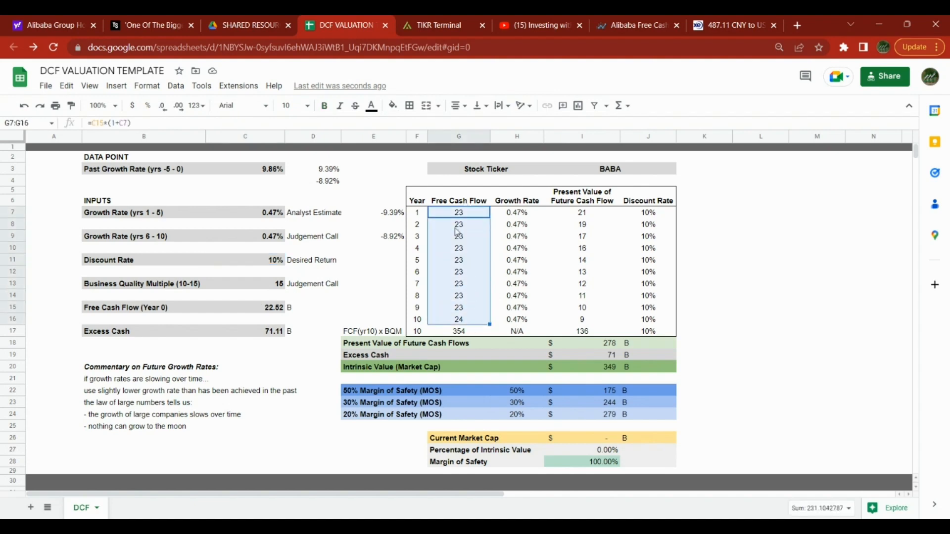
pyautogui.click(179, 109)
pyautogui.click(179, 109)
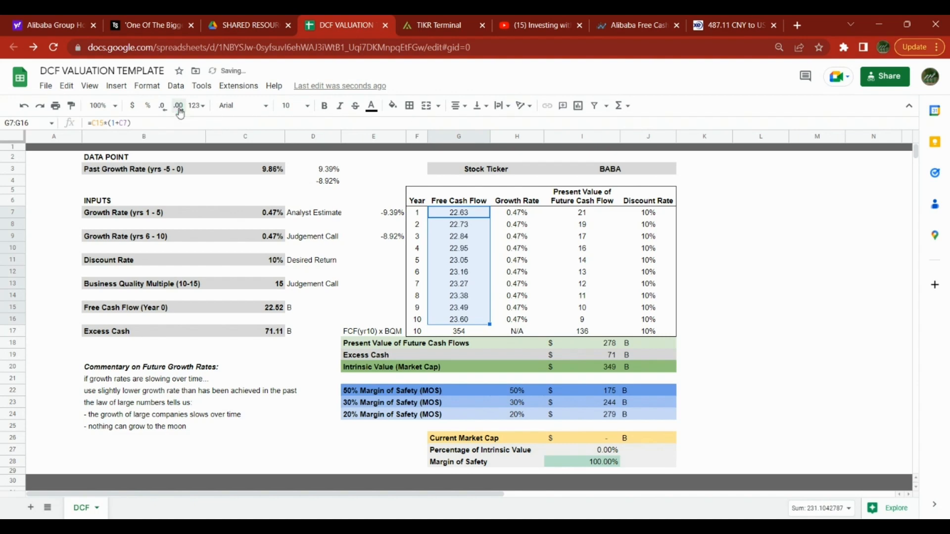
pyautogui.click(180, 109)
pyautogui.click(179, 109)
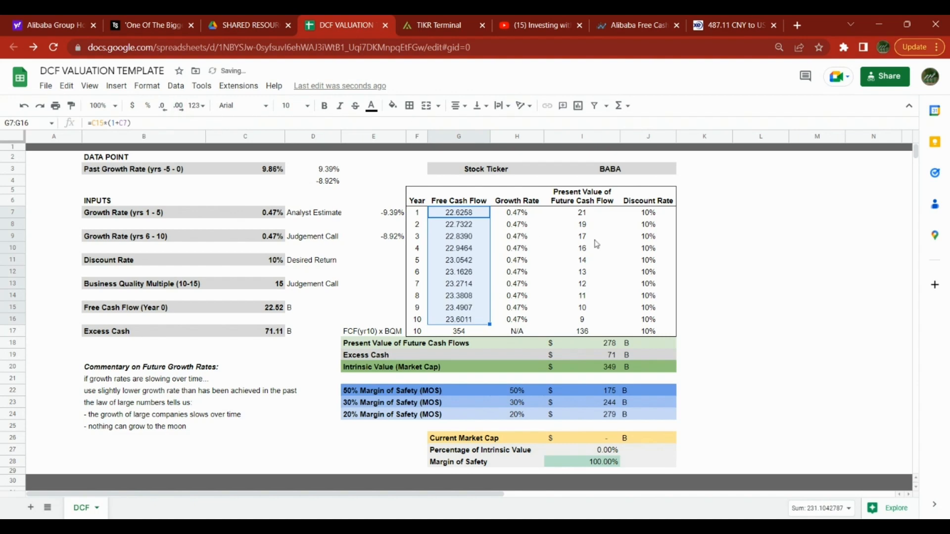
# Show the Present Value of Future Cash Flow column (I7:I17) and the FCF(yr10) x BQM cash flow in G17 with three decimal places
pyautogui.moveTo(584, 218); pyautogui.dragTo(583, 330)
pyautogui.keyDown('ctrl'); pyautogui.click(477, 330); pyautogui.keyUp('ctrl')
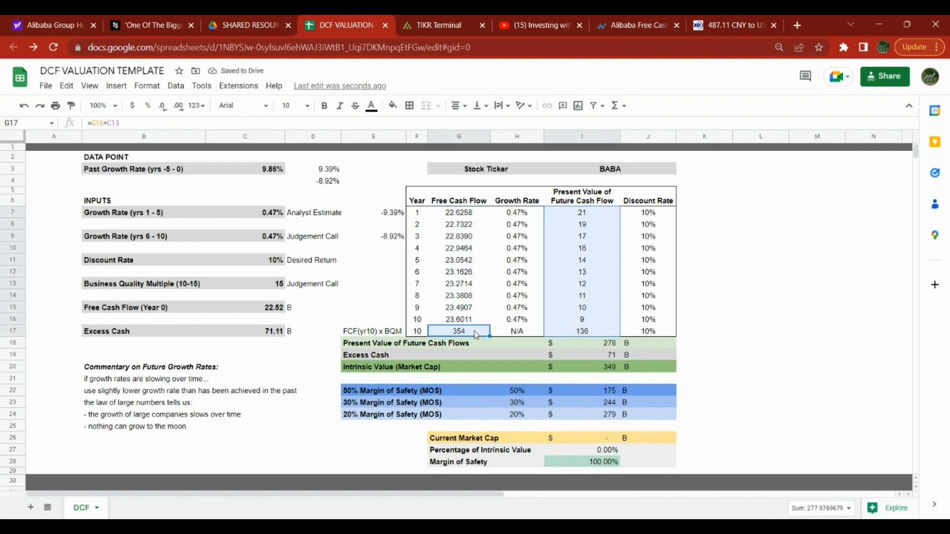
pyautogui.click(180, 108)
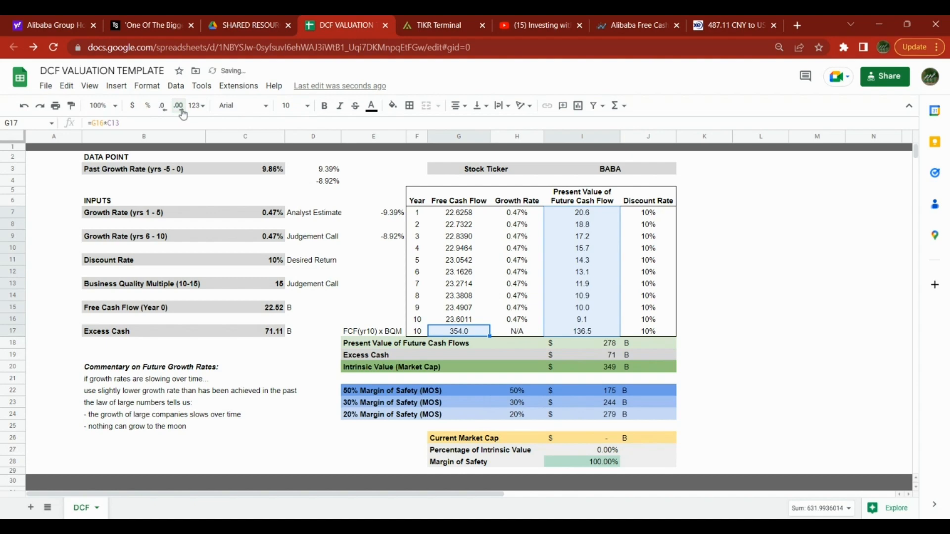
pyautogui.click(180, 109)
pyautogui.click(181, 111)
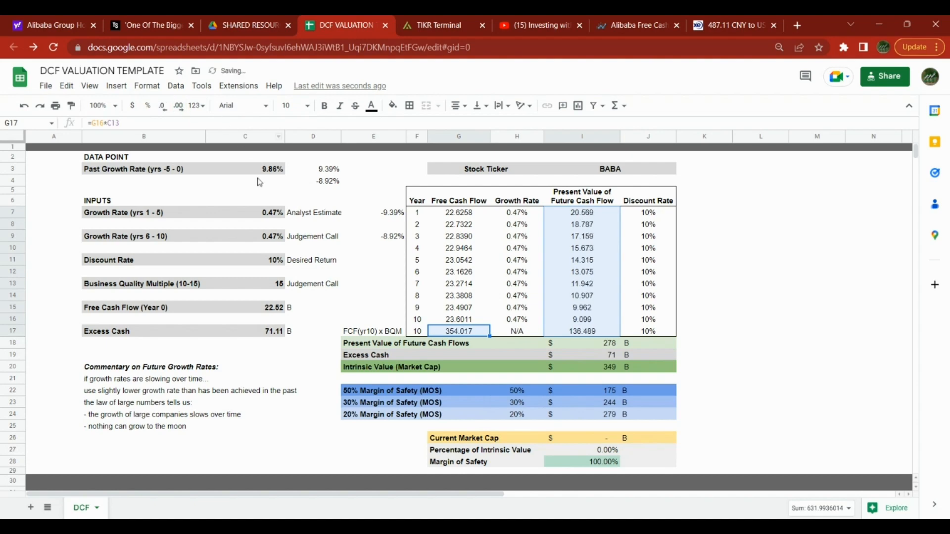
# Examine how the Year 0 Free Cash Flow and both growth rates feed the yearly Free Cash Flow projections
pyautogui.click(271, 310)
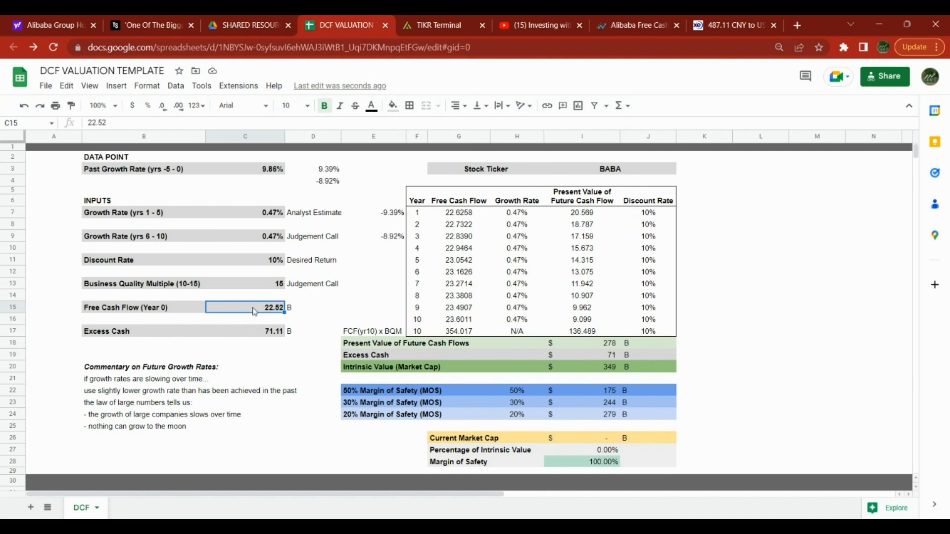
pyautogui.click(265, 217)
pyautogui.click(271, 237)
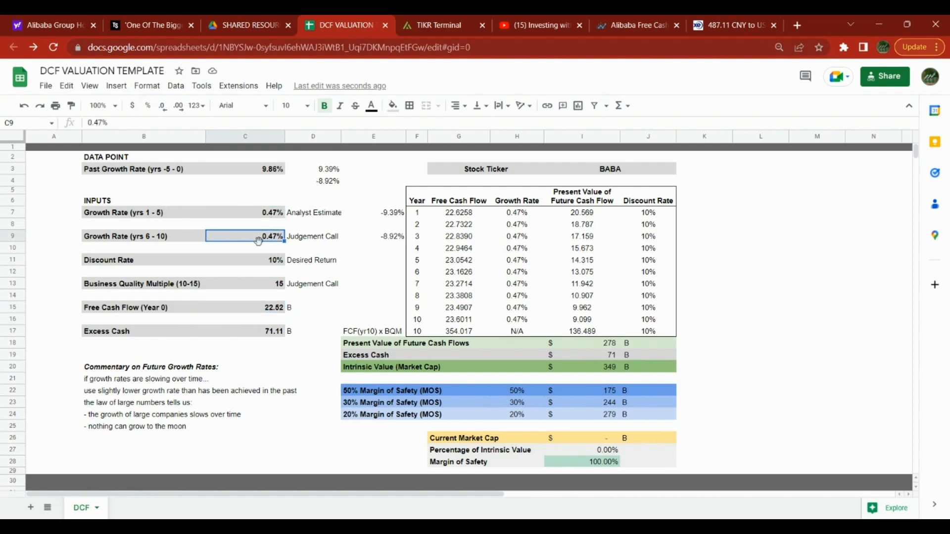
pyautogui.click(472, 215)
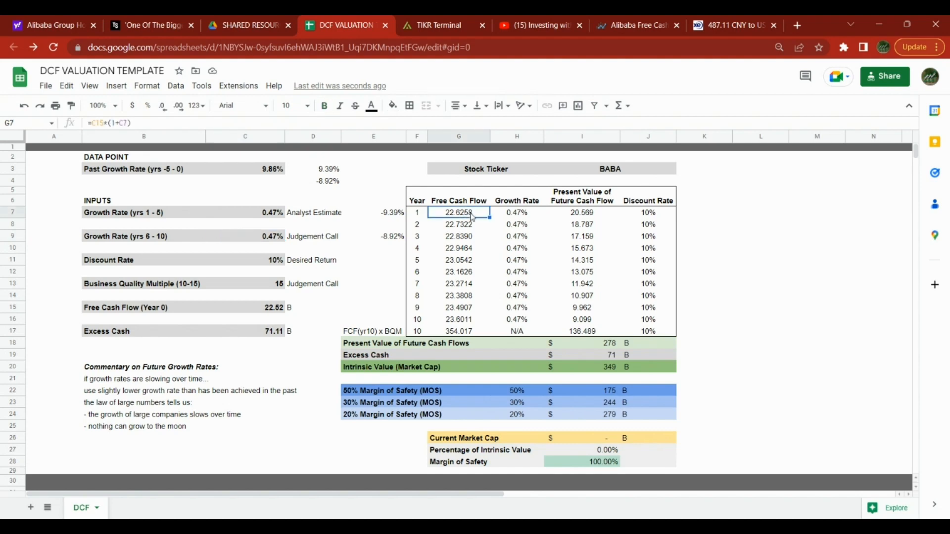
pyautogui.click(466, 235)
pyautogui.click(463, 262)
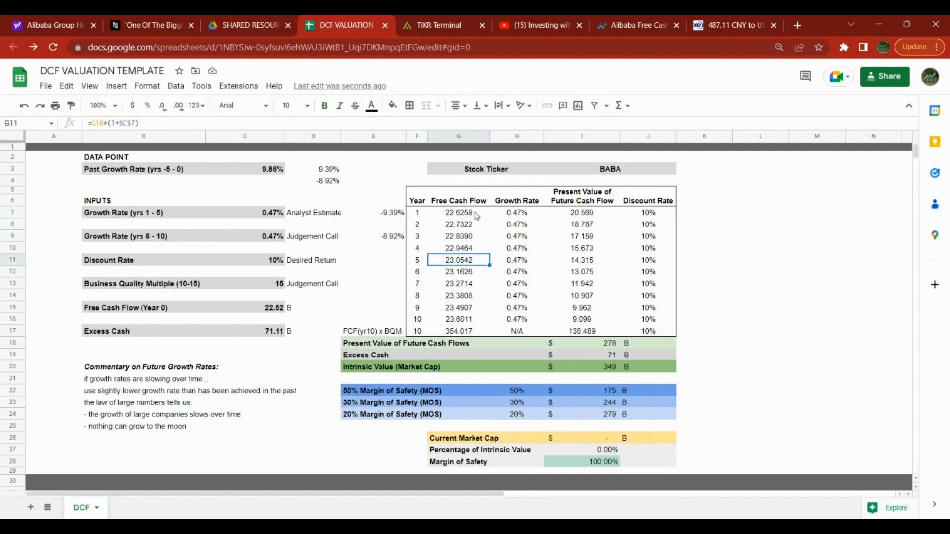
pyautogui.moveTo(477, 216); pyautogui.dragTo(464, 328)
# Inspect the FCF(yr10) x BQM formula in G17 and the year 10 cash flow and Business Quality Multiple it uses
pyautogui.click(462, 332)
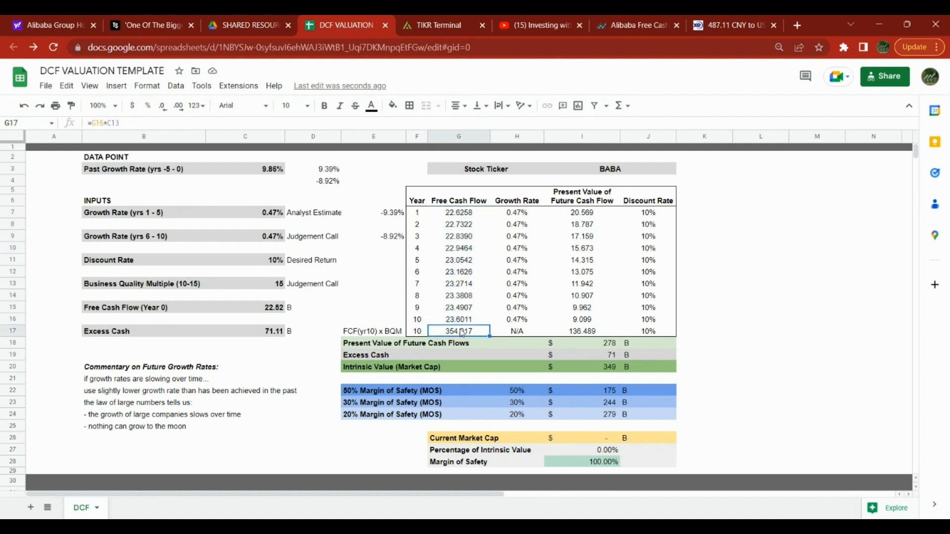
pyautogui.click(273, 287)
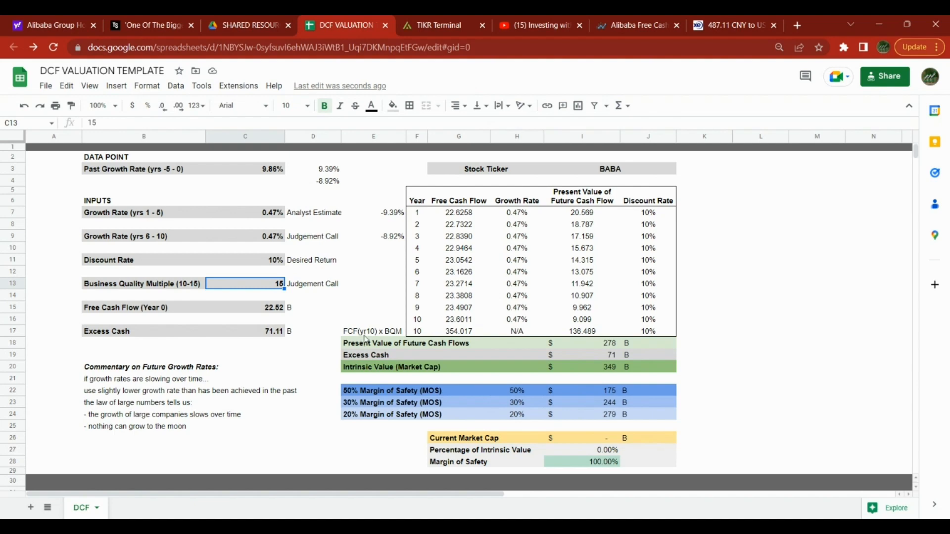
pyautogui.click(458, 333)
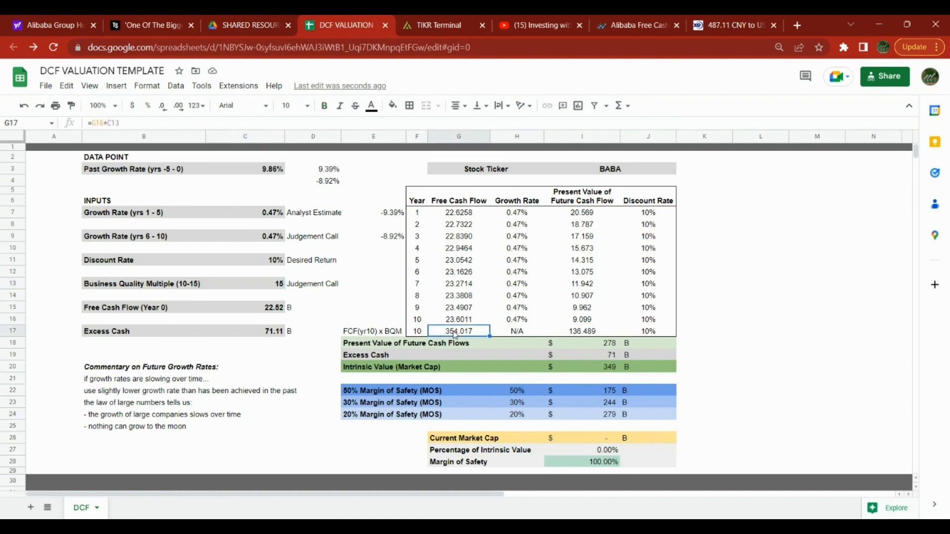
pyautogui.doubleClick(455, 331)
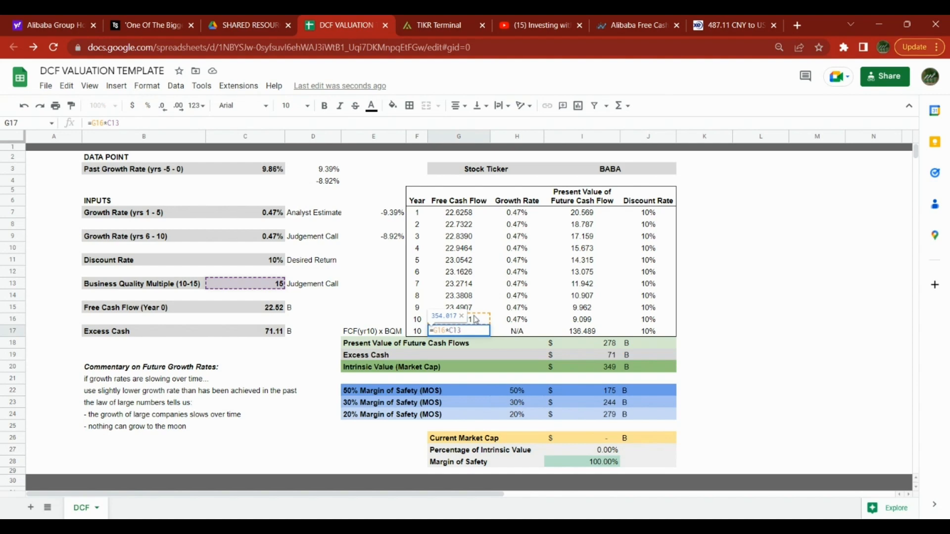
pyautogui.press('Return')
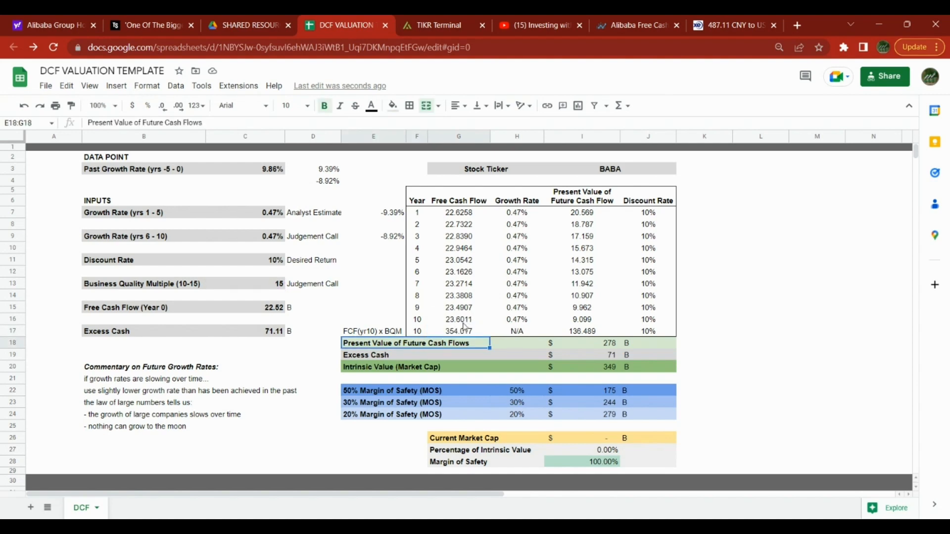
pyautogui.click(464, 321)
pyautogui.click(467, 331)
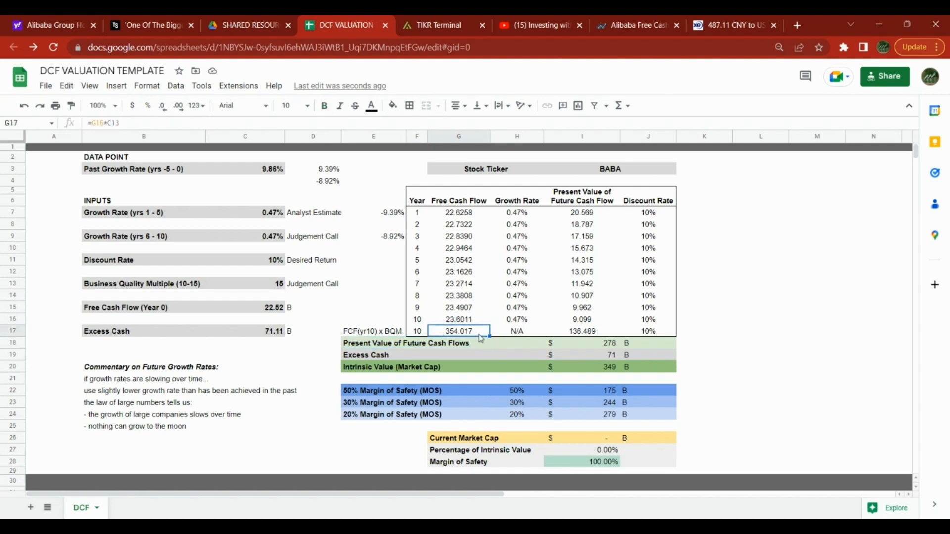
# Examine how the discount rate turns the yearly cash flows and the FCF(yr10) x BQM amount into present values
pyautogui.click(651, 216)
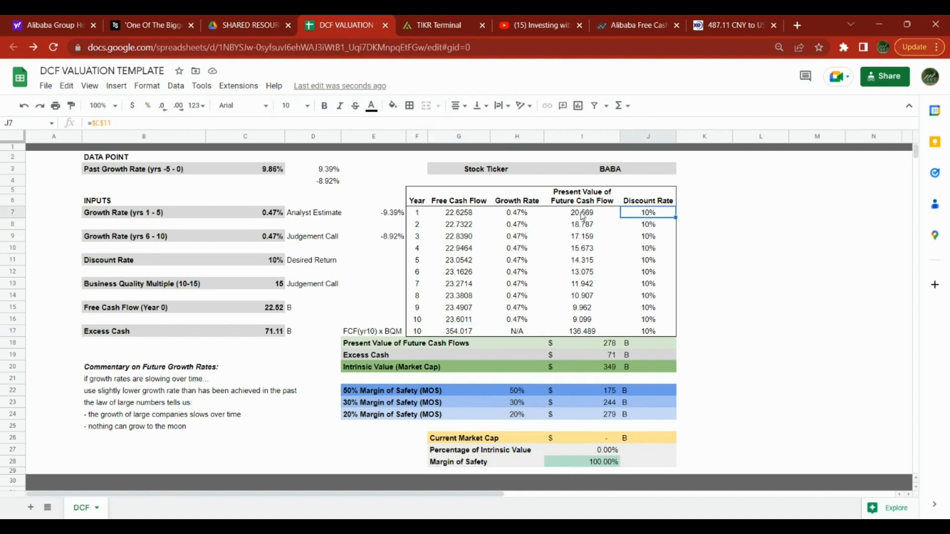
pyautogui.moveTo(583, 212); pyautogui.dragTo(584, 320)
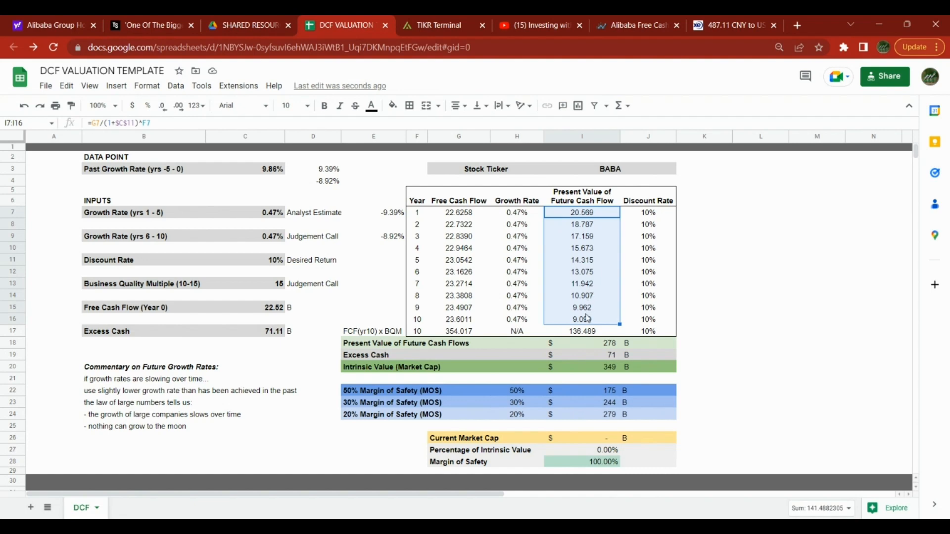
pyautogui.click(585, 333)
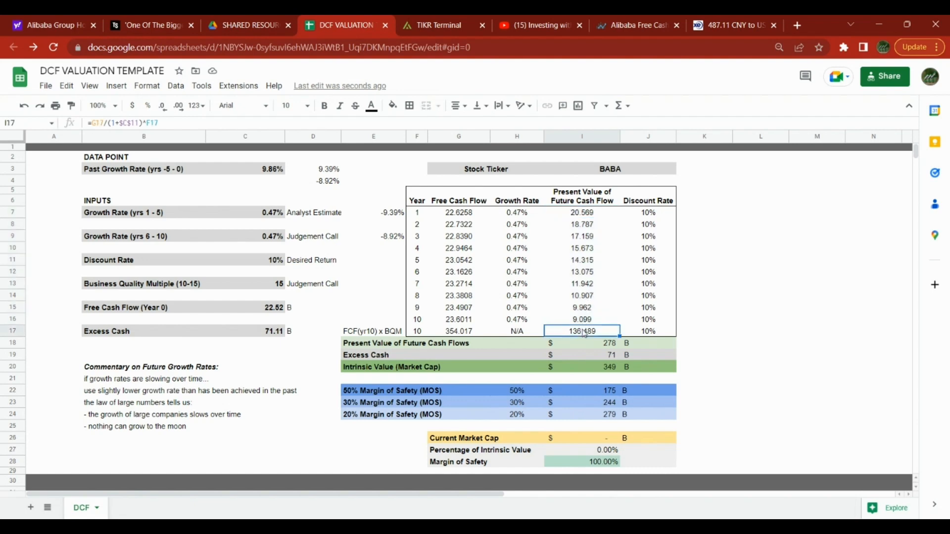
pyautogui.click(456, 335)
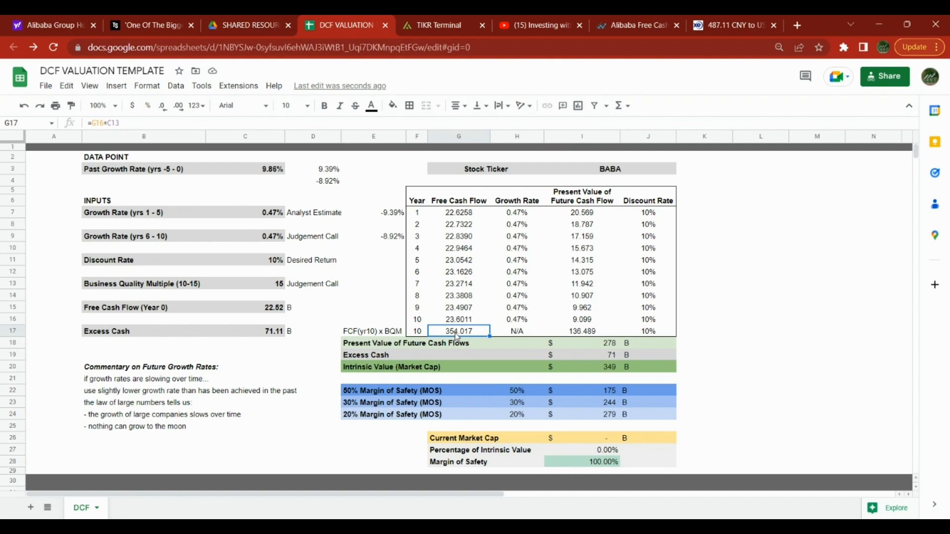
pyautogui.click(585, 335)
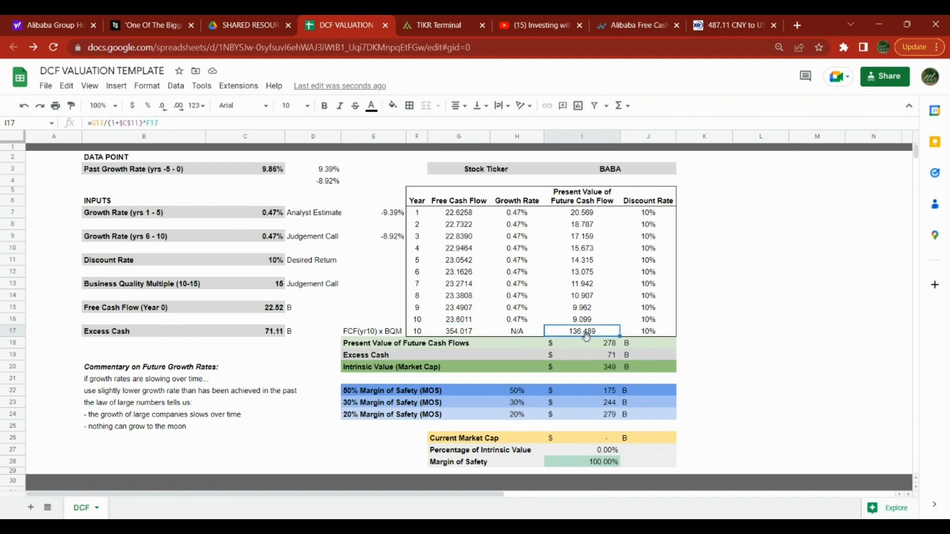
# Check the formulas behind Present Value of Future Cash Flows, Excess Cash and Intrinsic Value (Market Cap)
pyautogui.click(591, 347)
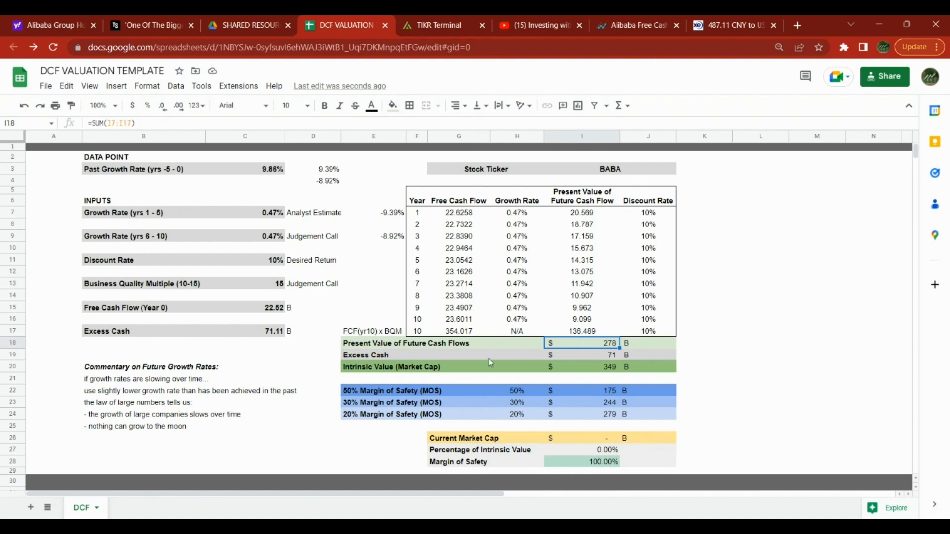
pyautogui.click(604, 358)
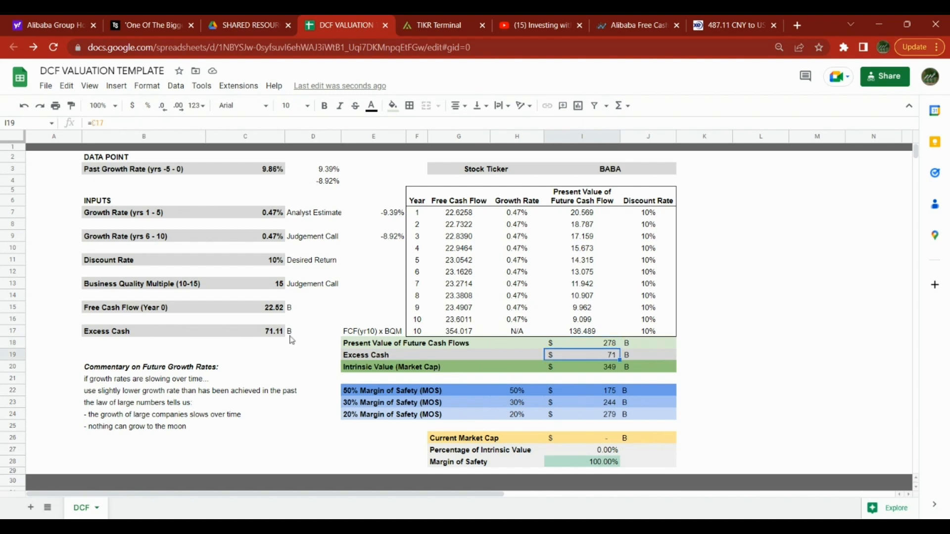
pyautogui.click(602, 369)
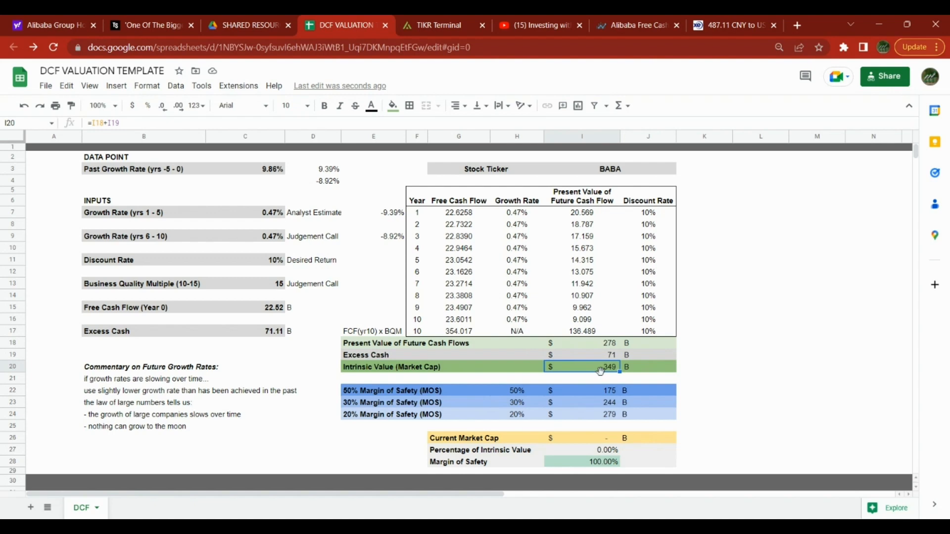
# Review the 50%, 30% and 20% Margin of Safety rows and their percentage cells
pyautogui.moveTo(446, 391); pyautogui.dragTo(429, 415)
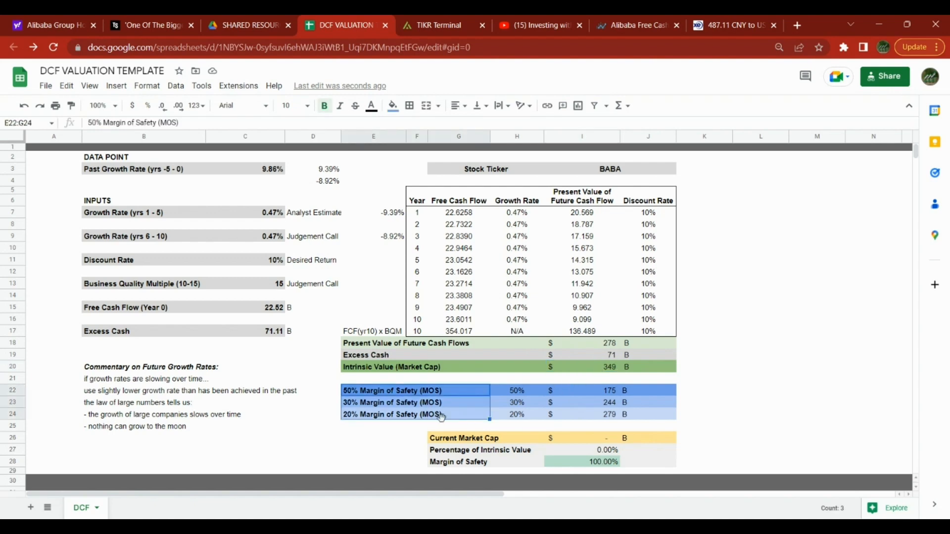
pyautogui.click(527, 391)
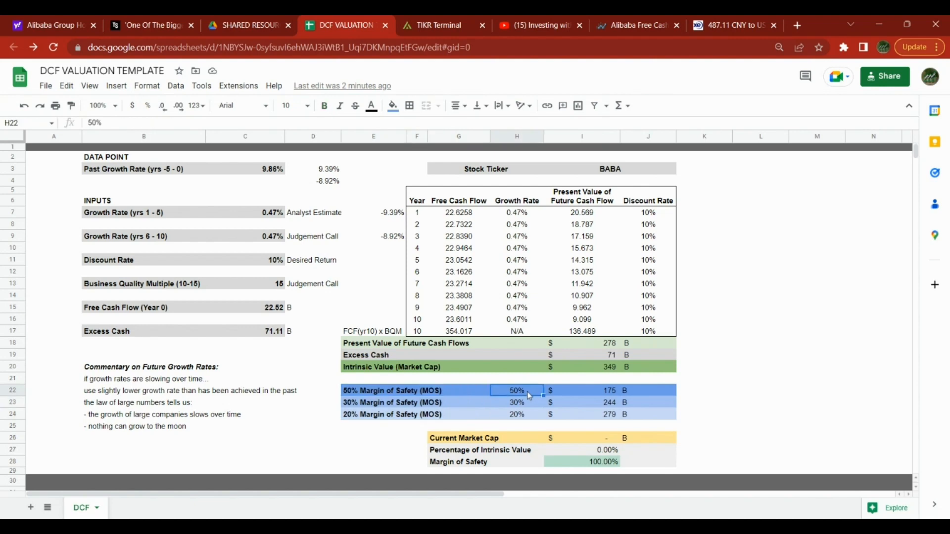
pyautogui.click(522, 407)
pyautogui.click(521, 416)
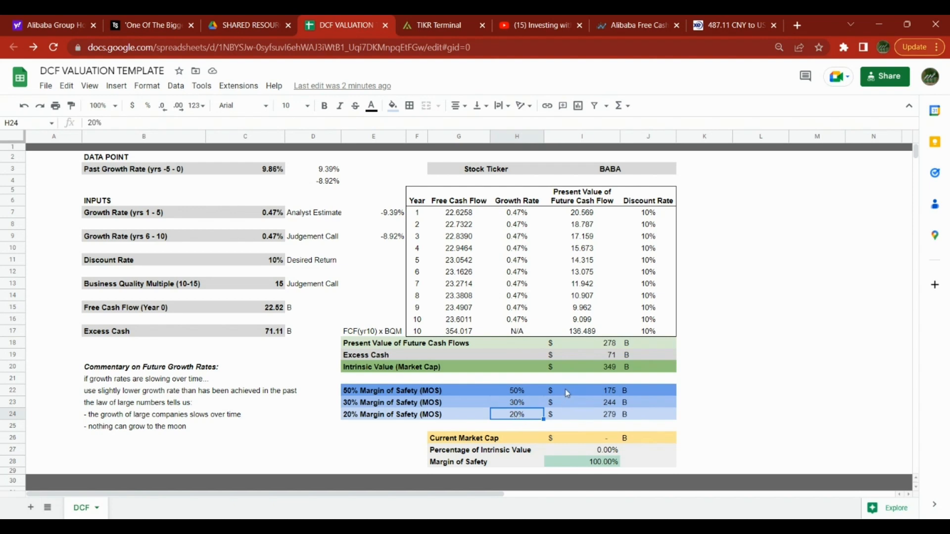
# Check how the 50% and 20% Margin of Safety dollar amounts are calculated from Intrinsic Value (Market Cap)
pyautogui.click(602, 371)
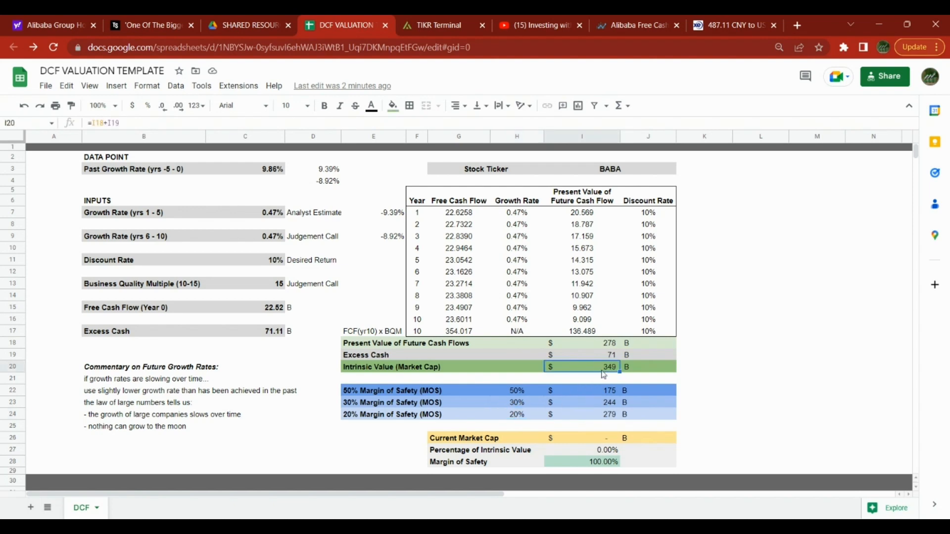
pyautogui.click(604, 392)
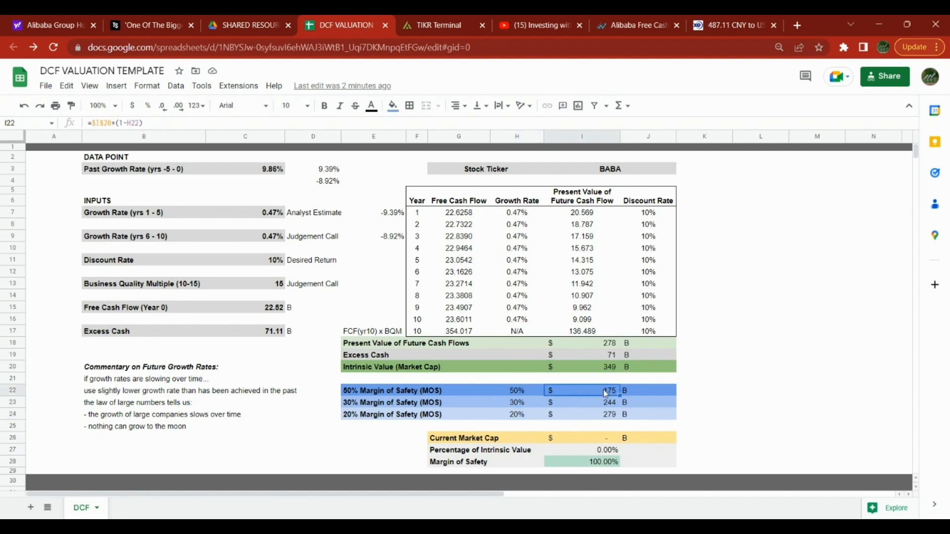
pyautogui.click(590, 419)
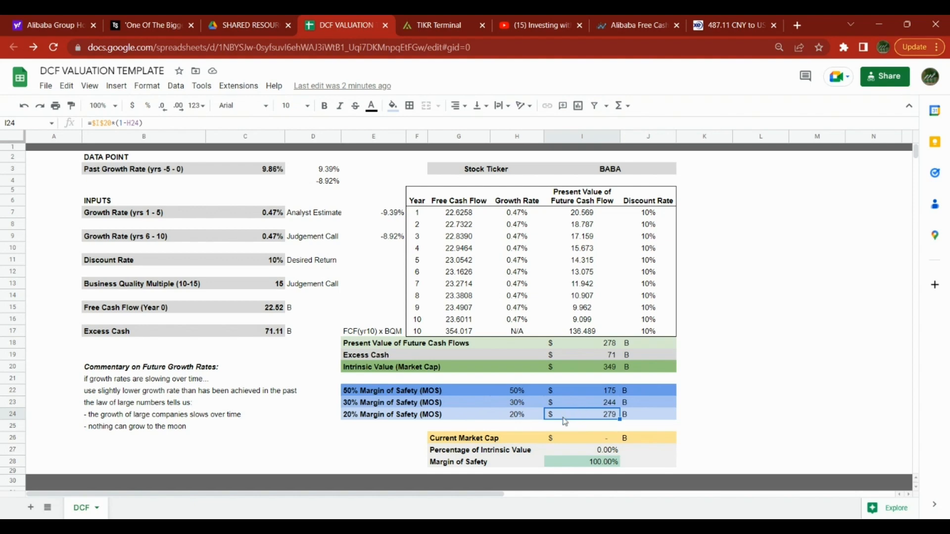
# Open BABA's summary page on Yahoo Finance and copy its market cap figure, 279.333, without the B suffix
pyautogui.click(599, 440)
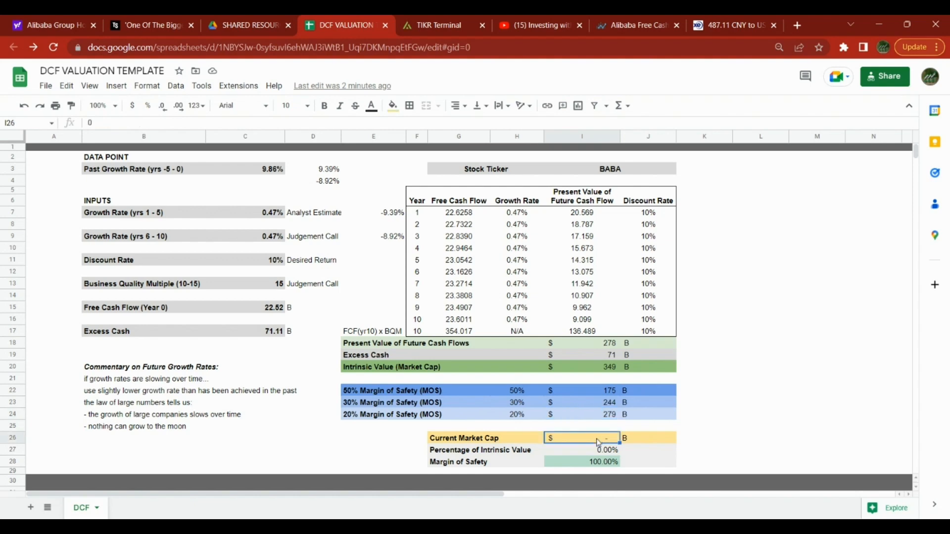
pyautogui.click(34, 20)
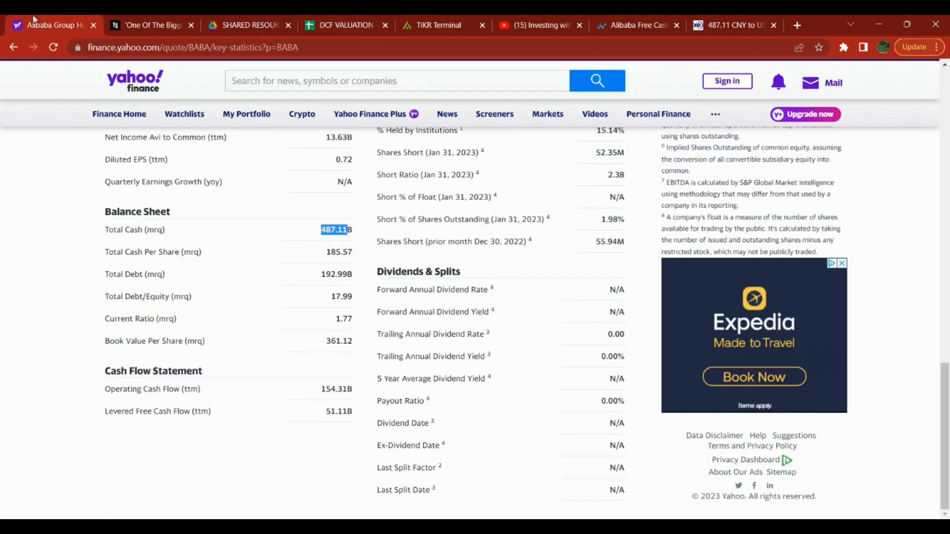
pyautogui.scroll(15, 139, 233)
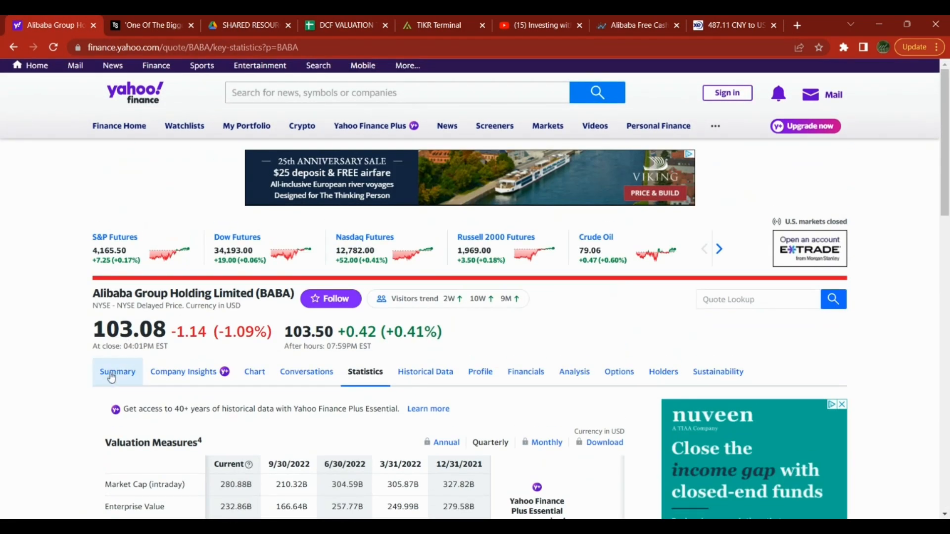
pyautogui.click(111, 376)
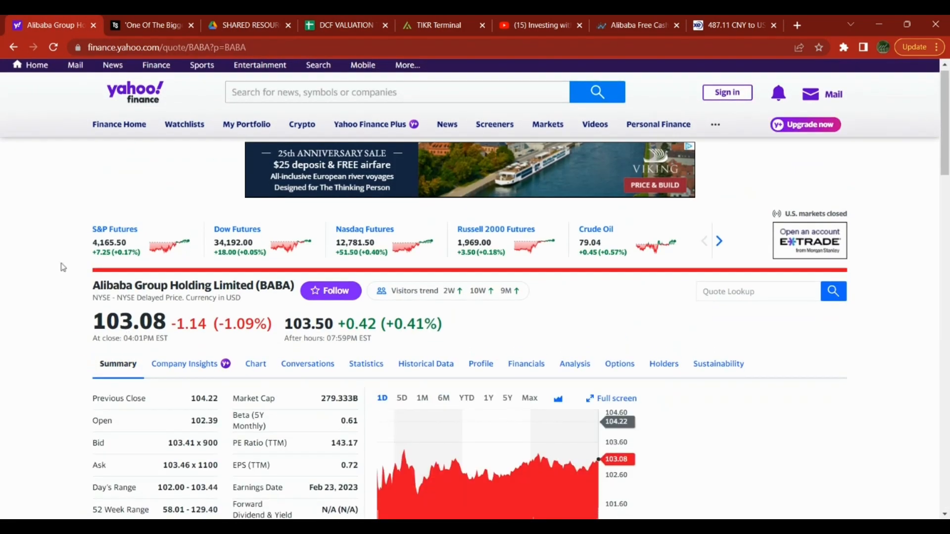
pyautogui.scroll(-2, 63, 267)
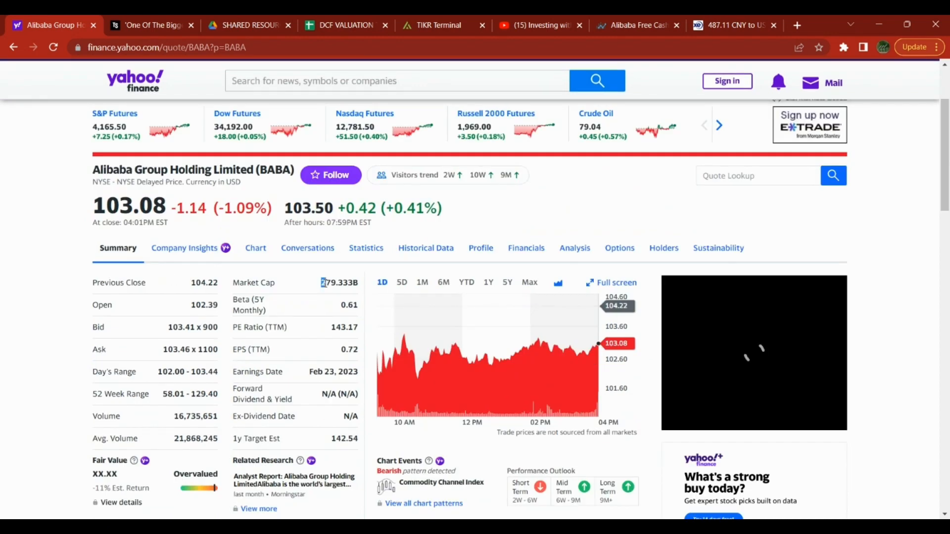
pyautogui.moveTo(323, 283); pyautogui.dragTo(355, 288)
pyautogui.hotkey('ctrl', 'c')
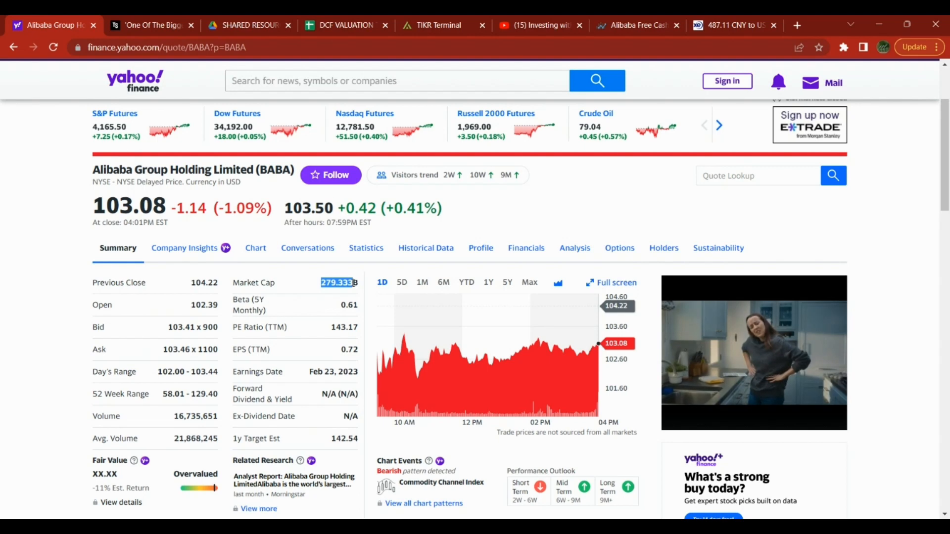
pyautogui.click(314, 265)
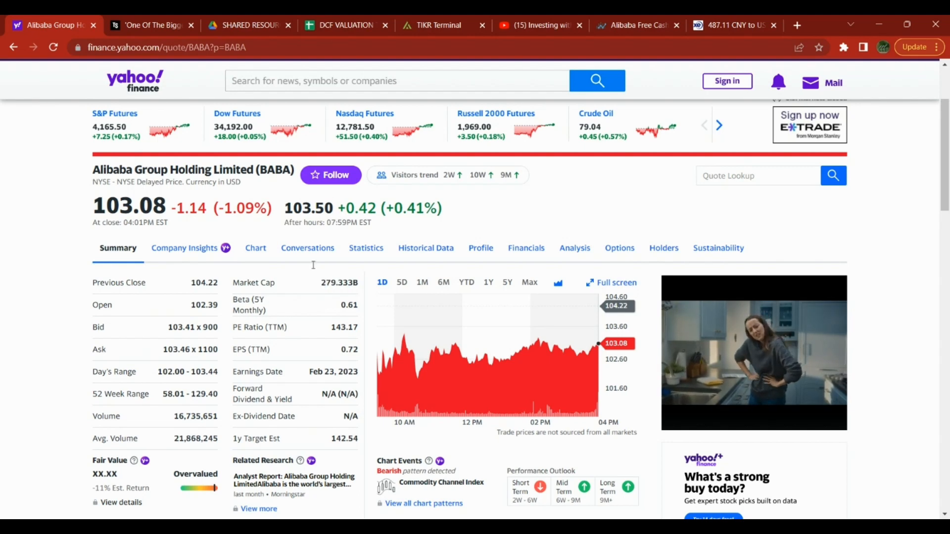
# Return to the DCF valuation spreadsheet and paste 279.333 as the Current Market Cap in I26
pyautogui.click(323, 21)
pyautogui.scroll(-3, 458, 233)
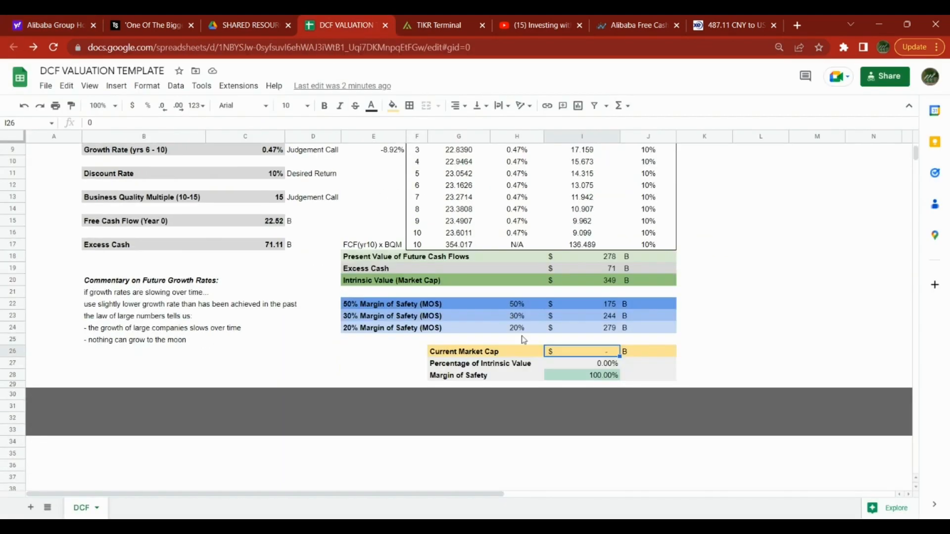
pyautogui.doubleClick(577, 353)
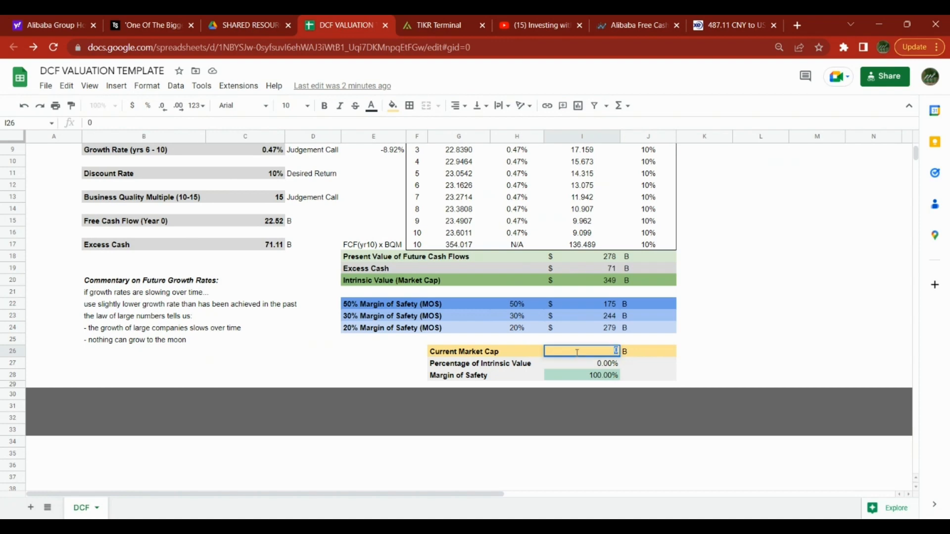
pyautogui.hotkey('ctrl', 'v')
pyautogui.press('Return')
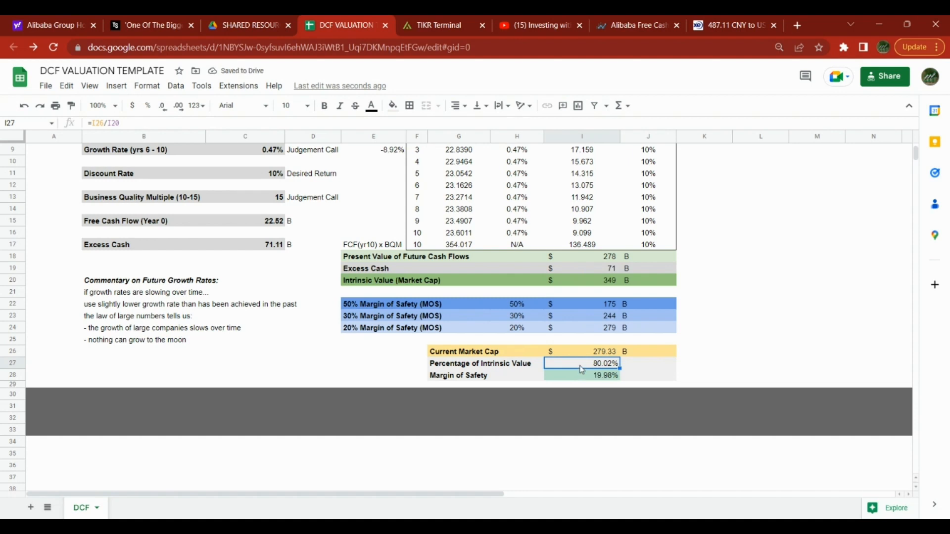
# Check the Margin of Safety formula in I28 and compare Intrinsic Value (Market Cap) with Current Market Cap
pyautogui.click(603, 378)
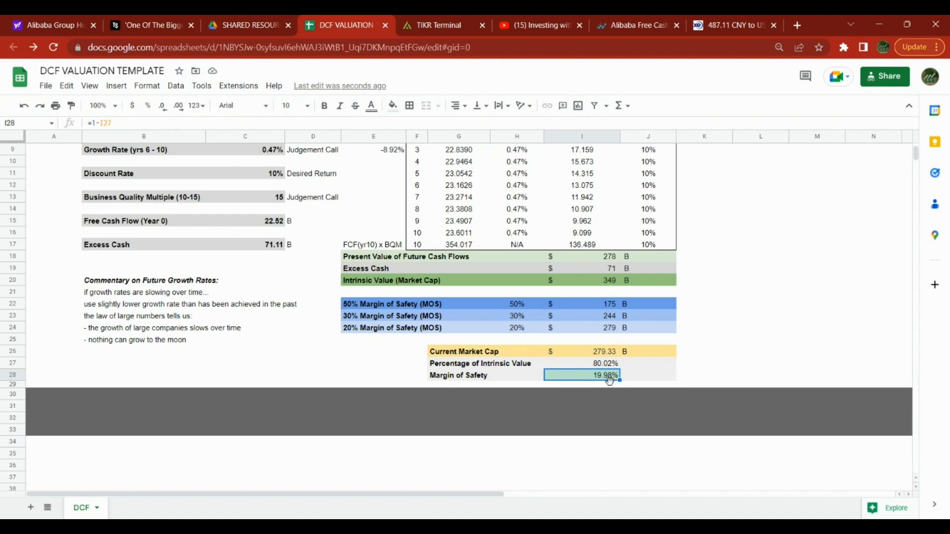
pyautogui.click(635, 379)
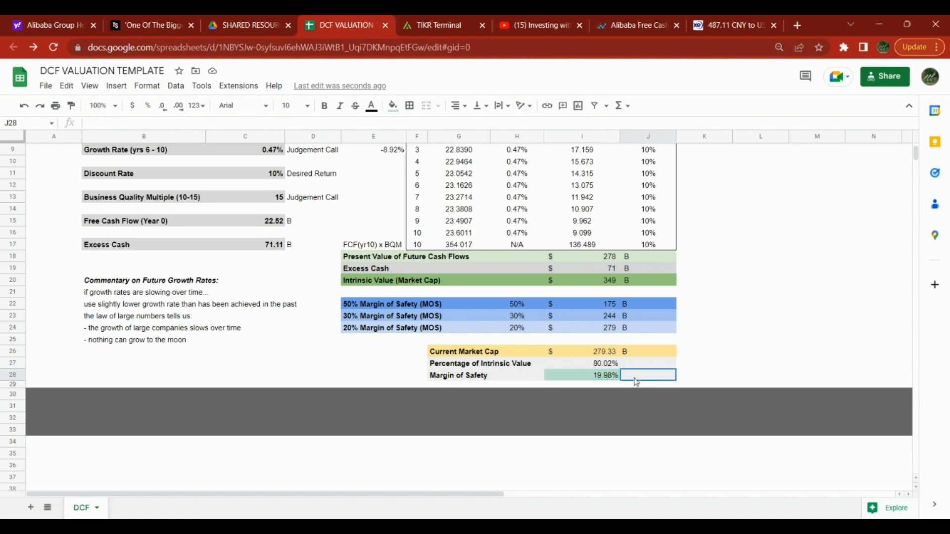
pyautogui.scroll(3, 634, 379)
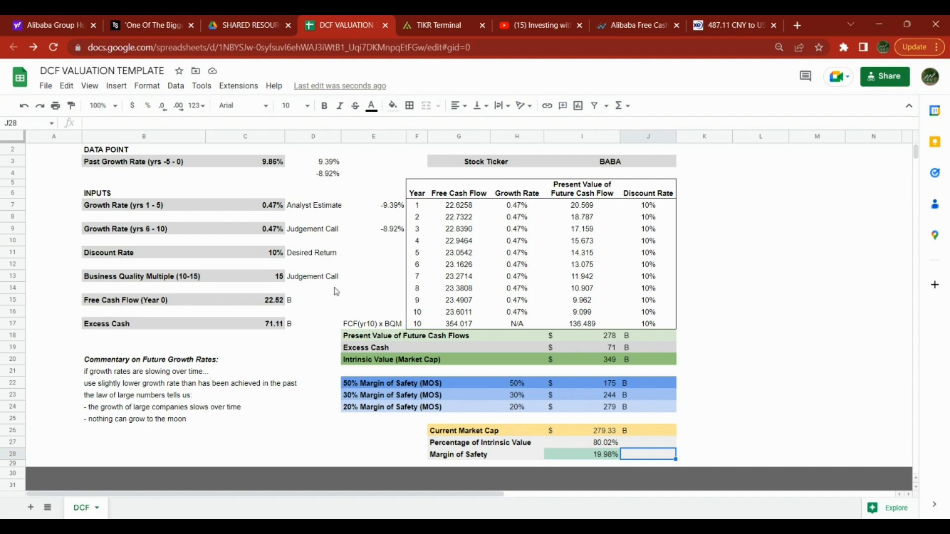
pyautogui.scroll(1, 386, 330)
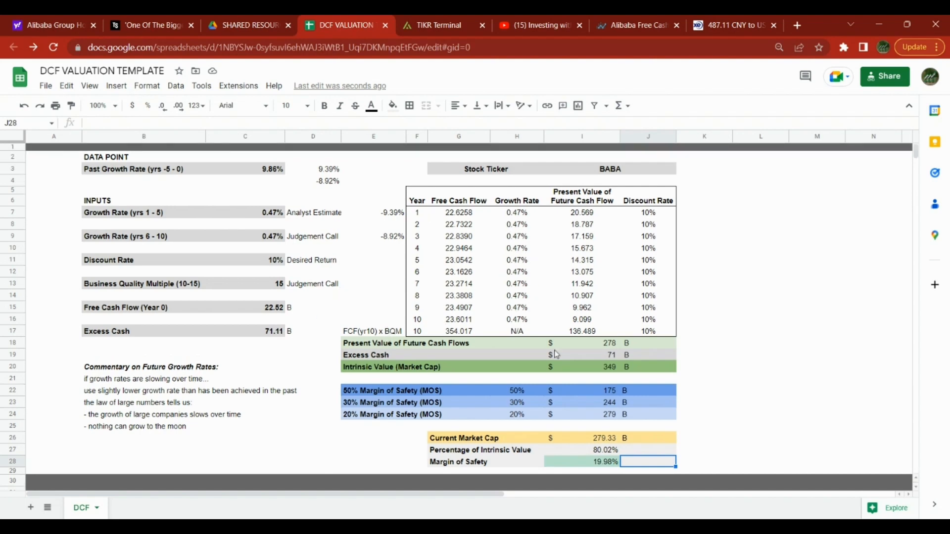
pyautogui.click(604, 371)
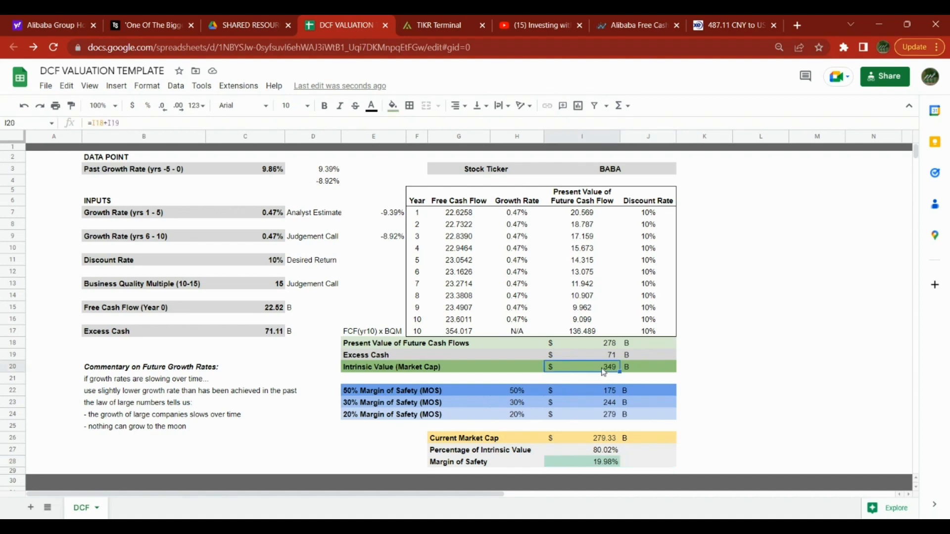
pyautogui.click(602, 441)
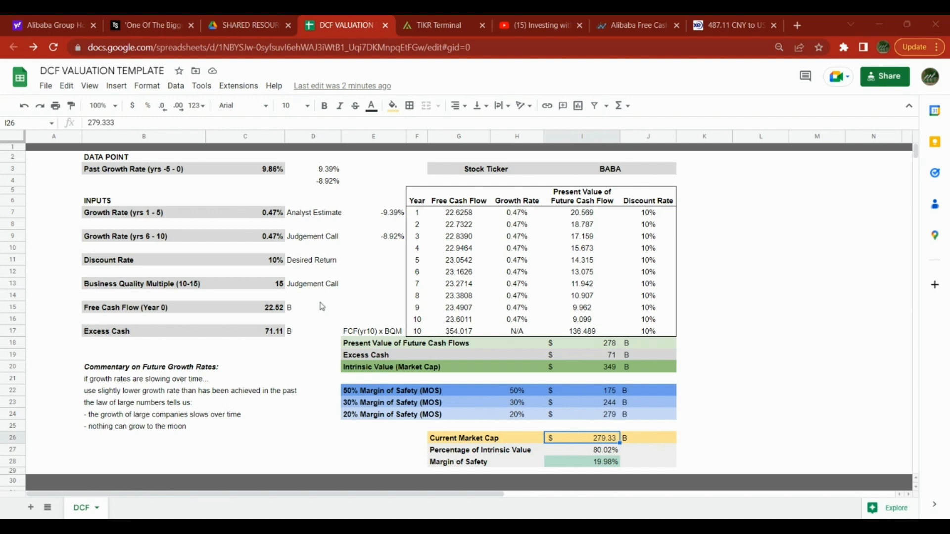
pyautogui.click(707, 367)
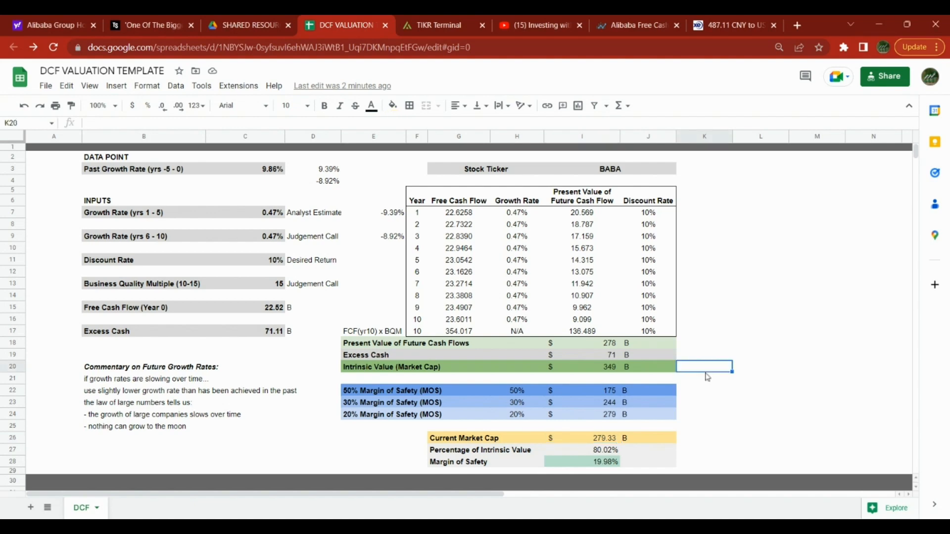
pyautogui.click(711, 403)
pyautogui.click(711, 451)
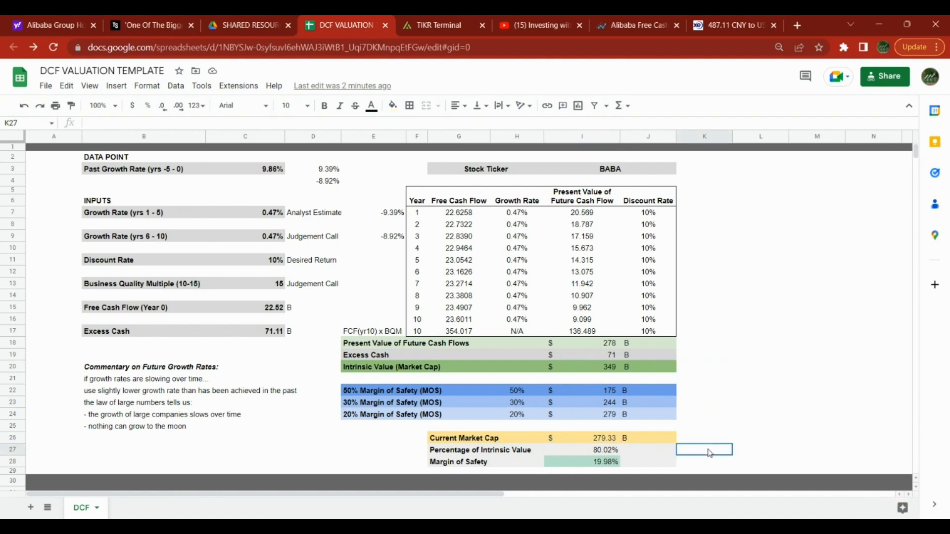
pyautogui.click(709, 462)
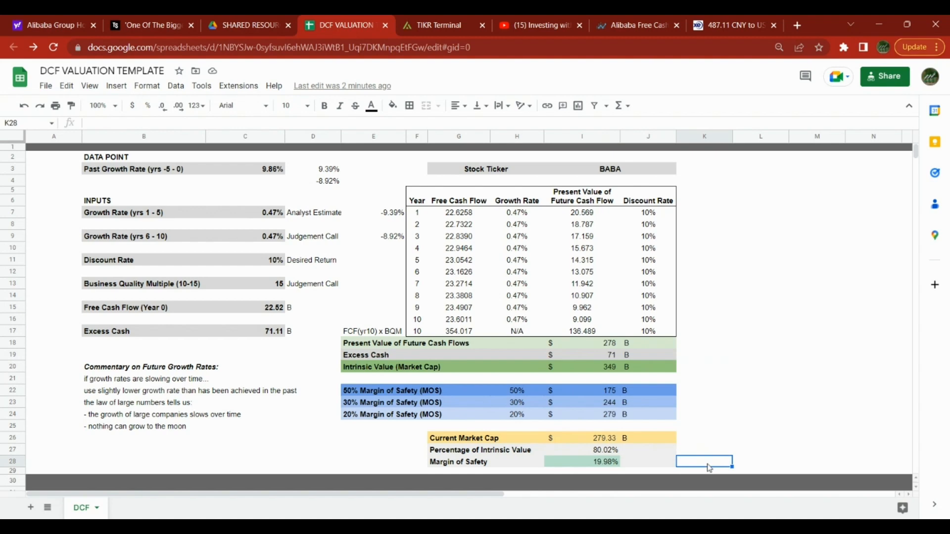